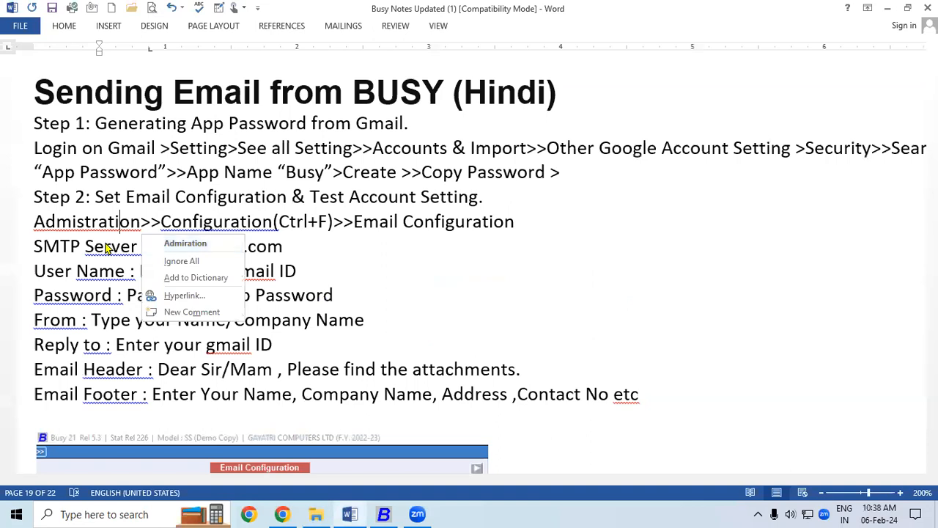
Read the 'Sending Email from BUSY' heading and the Step 1 app-password line in Word, then move to the browser.
left_click_drag(33, 92, 373, 102)
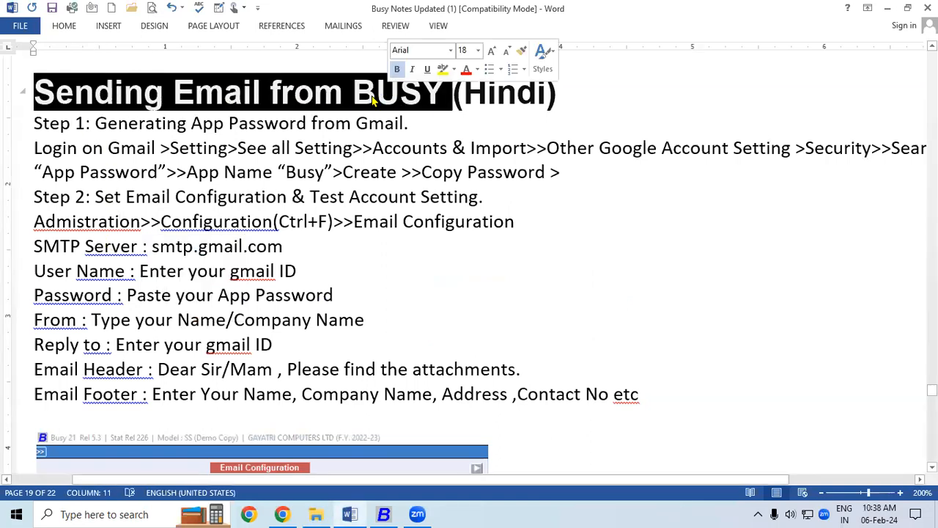
left_click(217, 220)
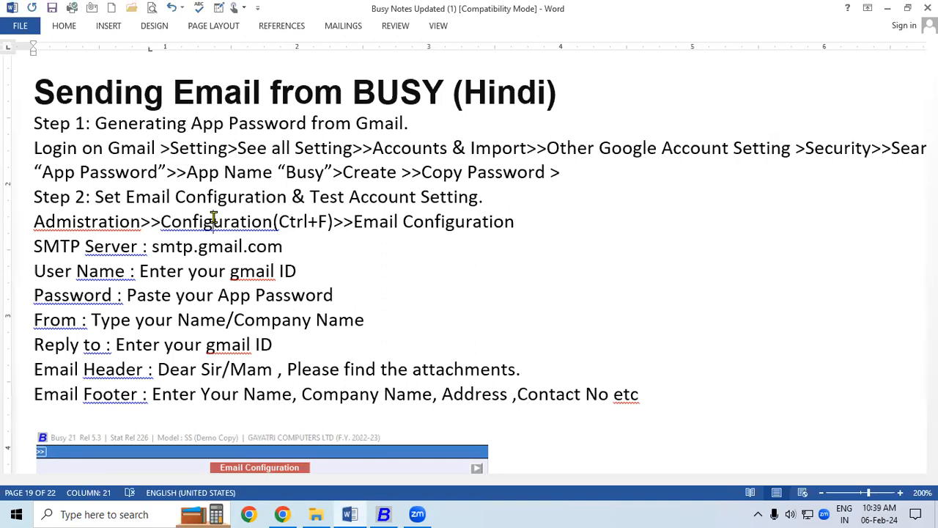
left_click_drag(95, 123, 412, 123)
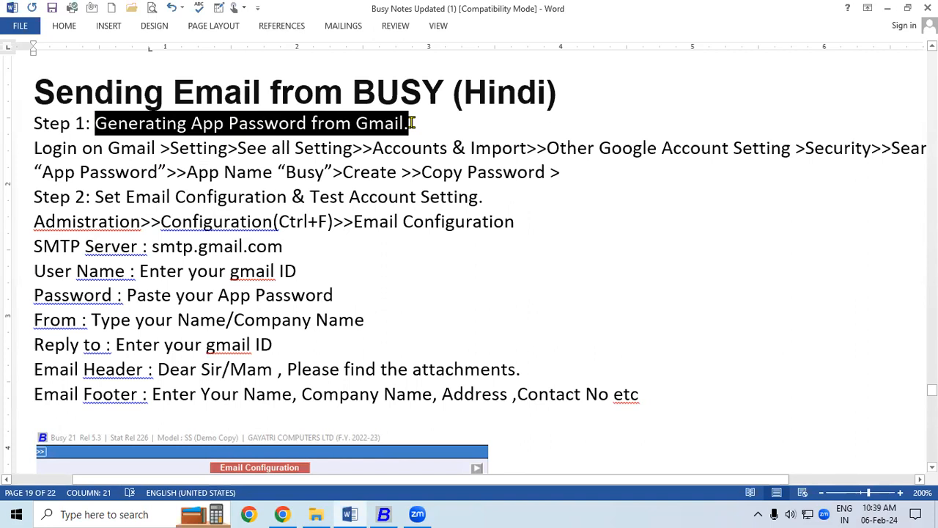
left_click(233, 150)
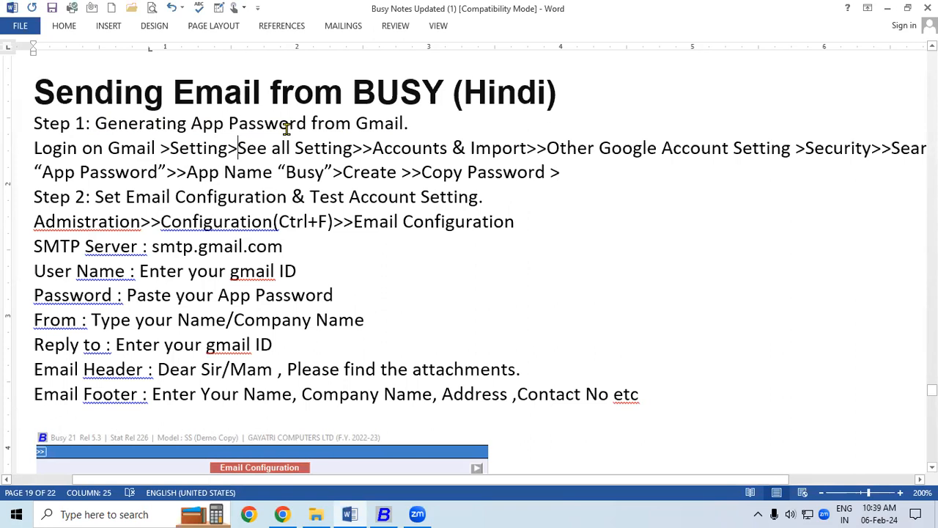
left_click(382, 514)
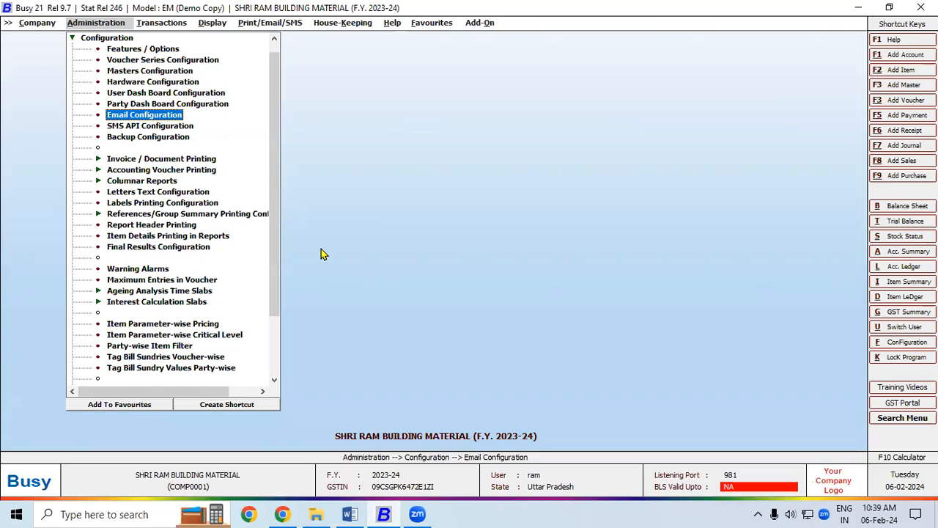
left_click(282, 514)
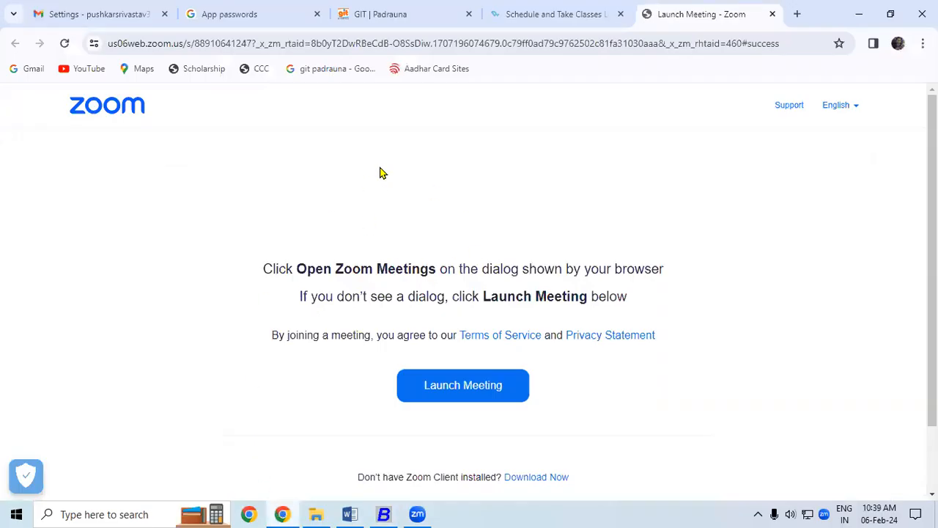
Go from the Gmail inbox through Settings > Accounts and Import to the Google Account Security page, then back to Word.
left_click(81, 14)
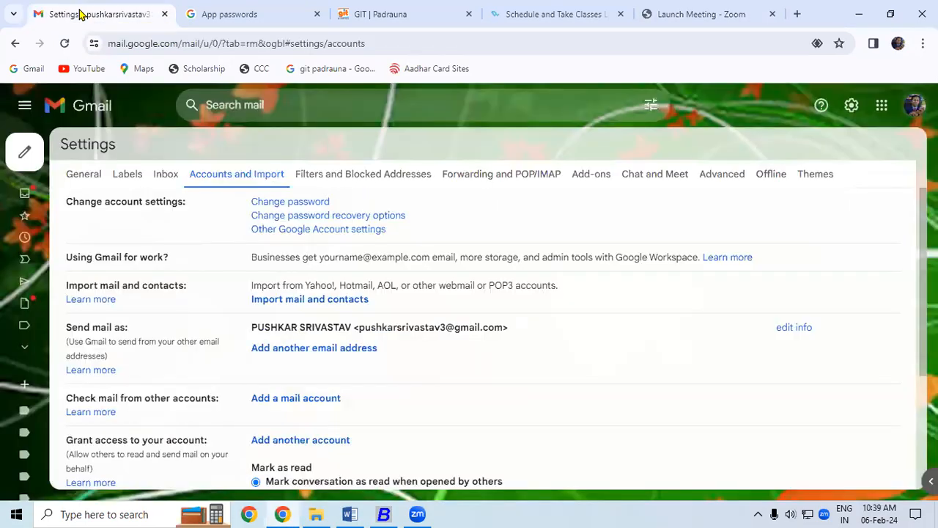
mouse_move(26, 195)
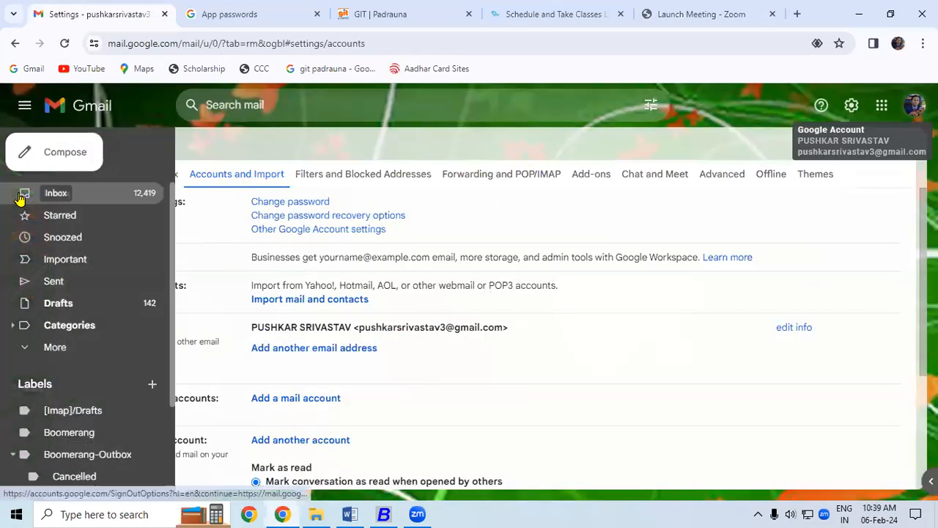
left_click(64, 203)
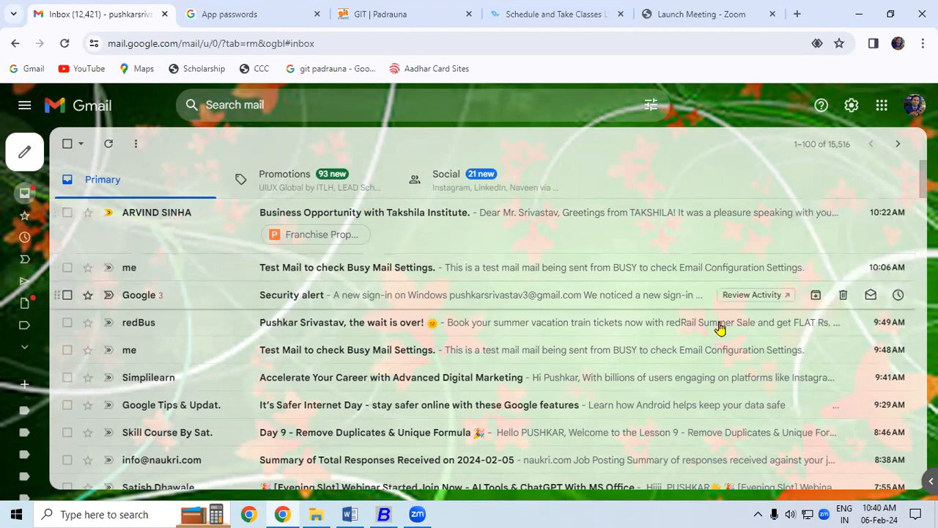
left_click(851, 105)
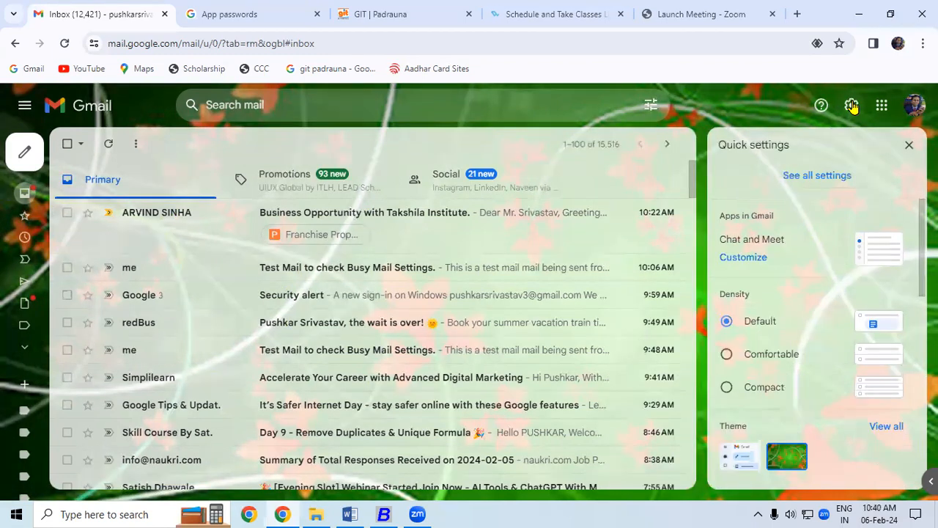
left_click(802, 186)
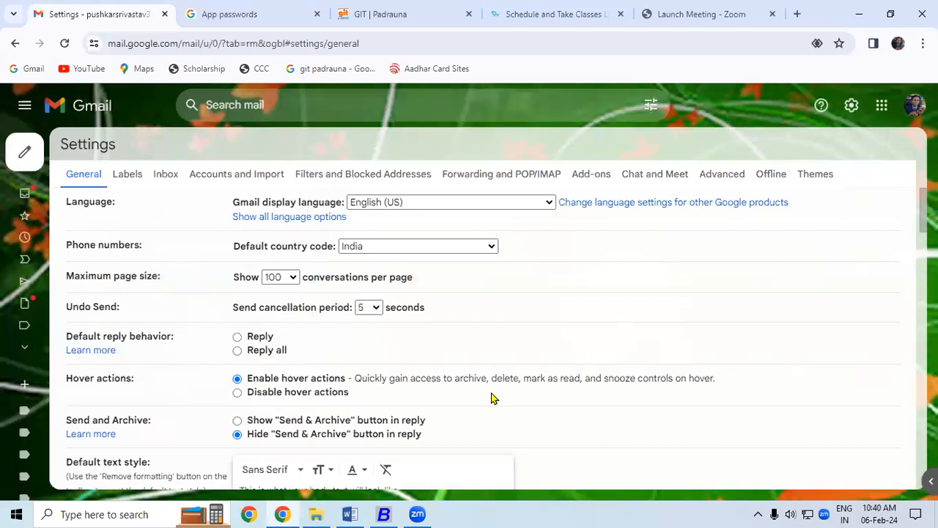
left_click(249, 177)
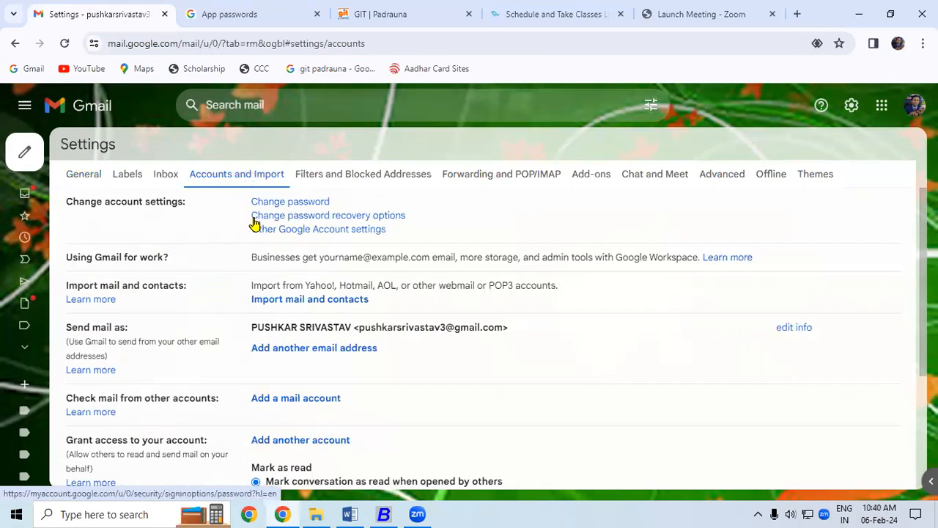
left_click(293, 230)
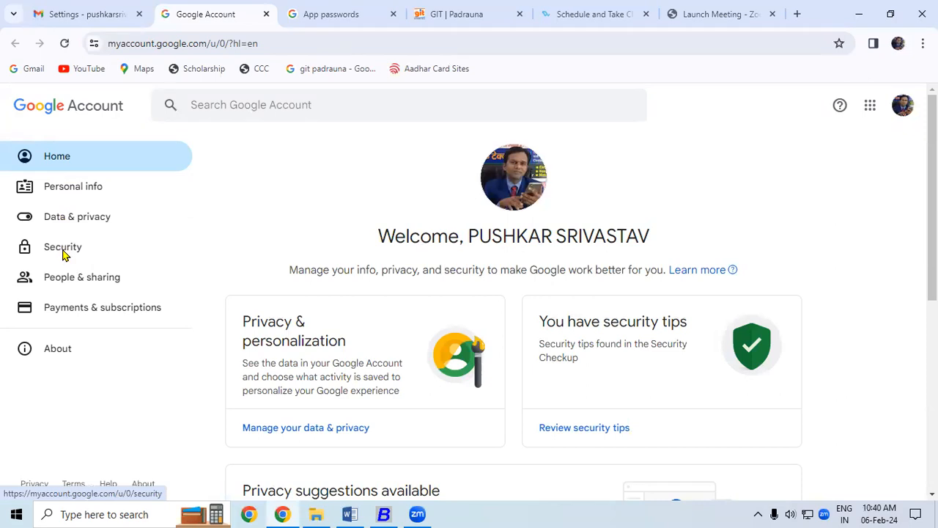
left_click(62, 249)
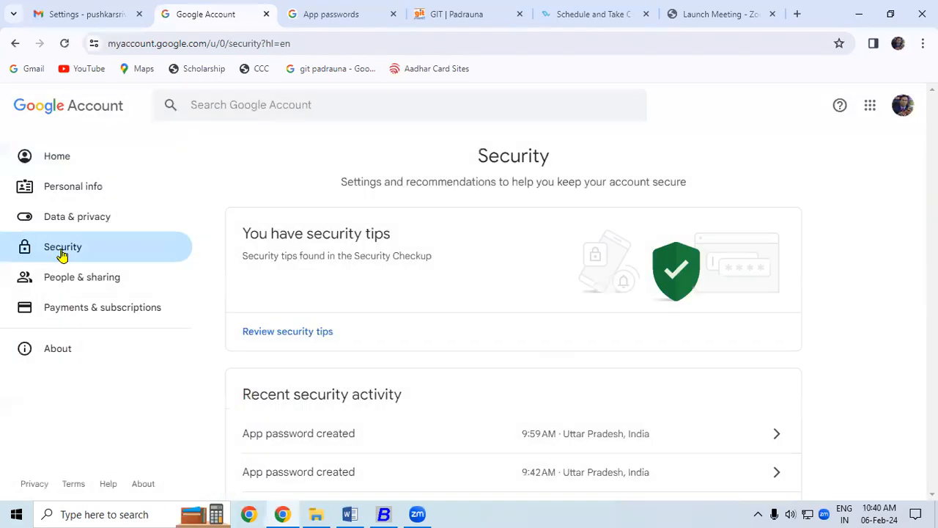
left_click(348, 510)
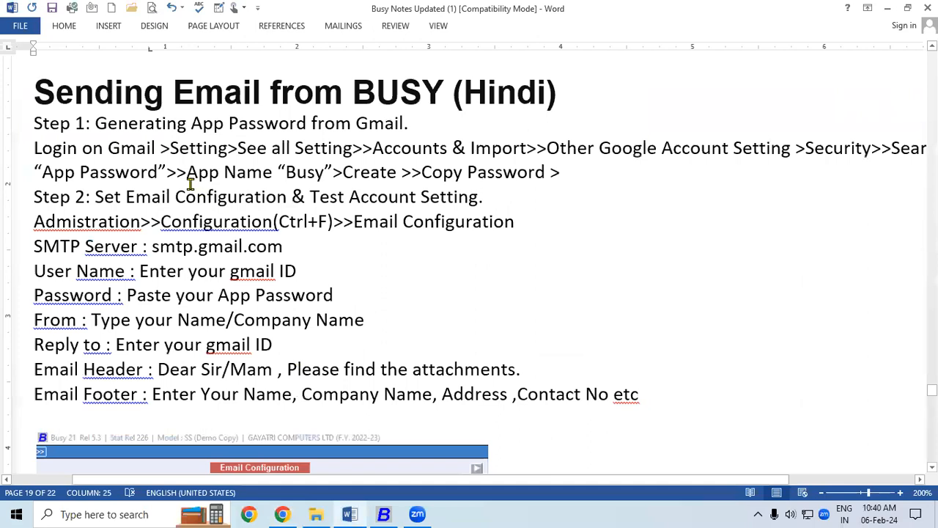
Highlight the 'Login on Gmail' and 'Setting' steps in the Word notes, then return to the browser.
left_click_drag(34, 149, 144, 149)
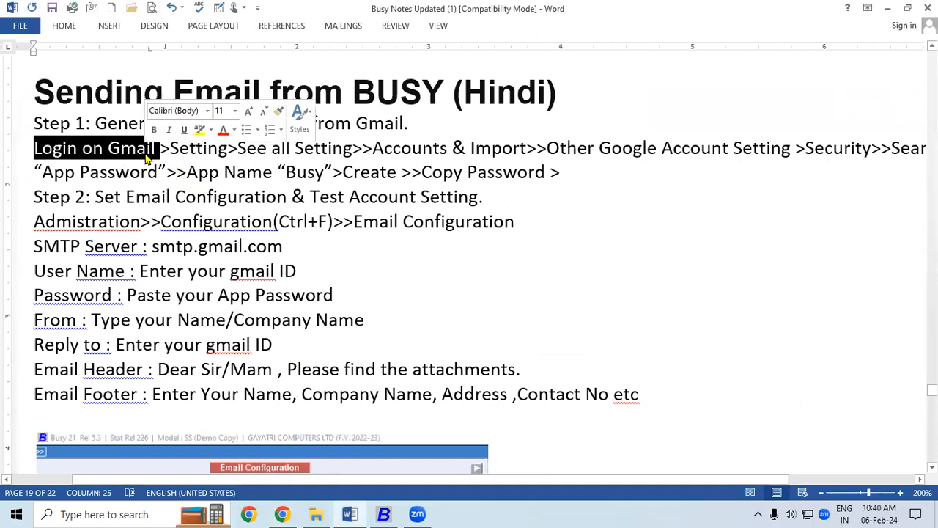
left_click(171, 149)
left_click_drag(201, 149, 224, 149)
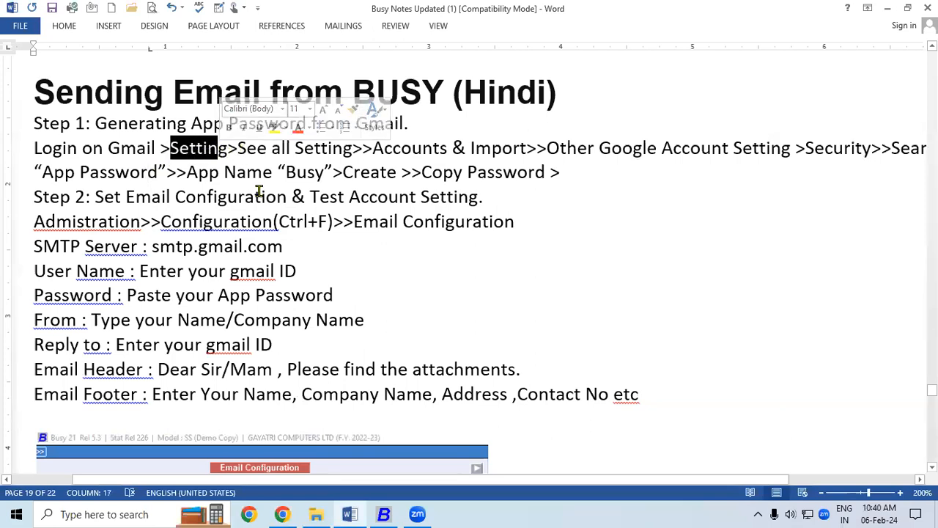
left_click(282, 514)
Reach the Google Account Security page via Gmail Settings > Accounts and Import > Other Google Account settings.
left_click(95, 11)
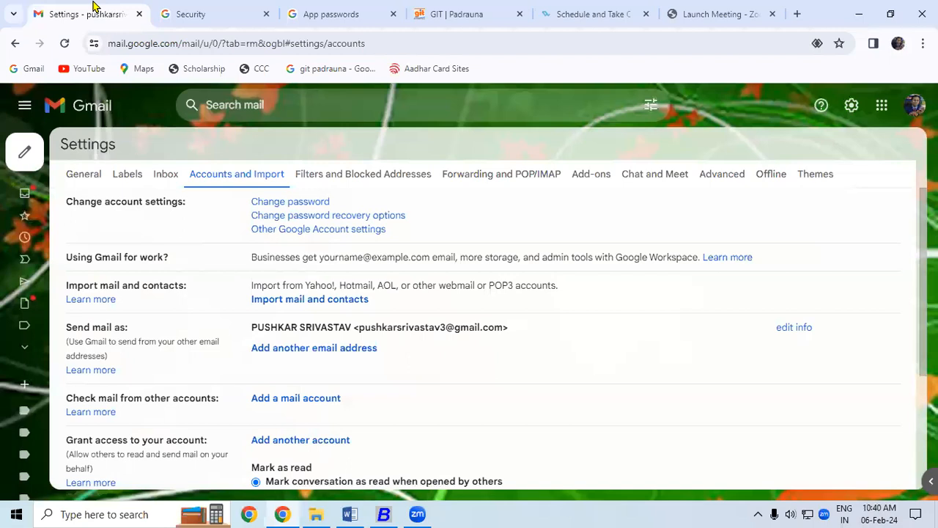
left_click(52, 194)
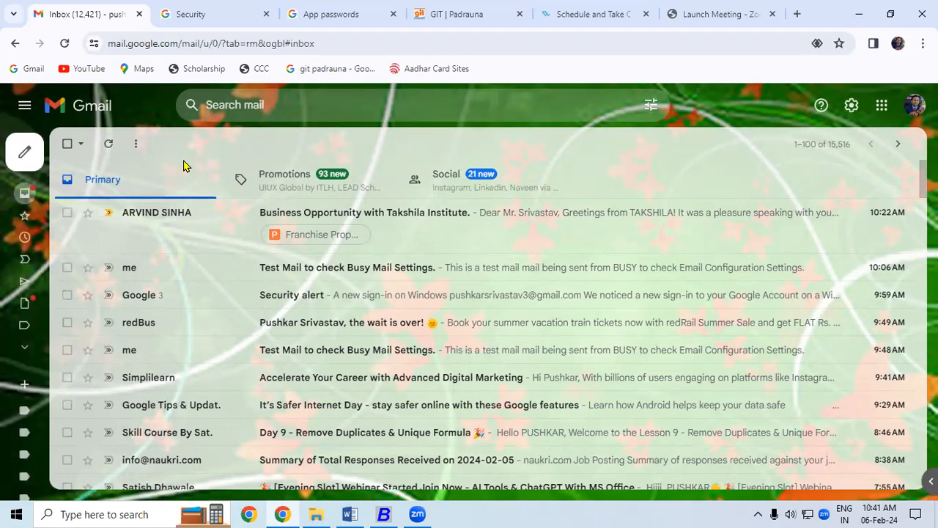
left_click(851, 107)
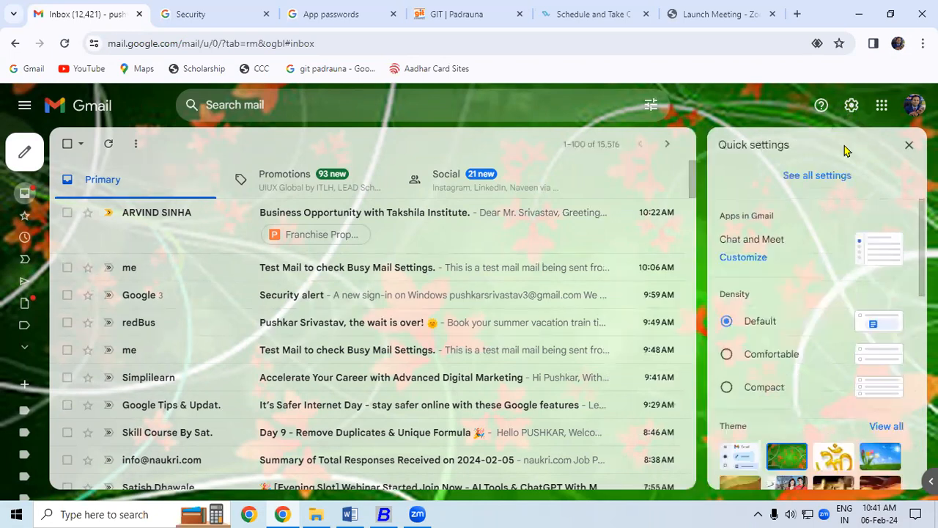
left_click(828, 181)
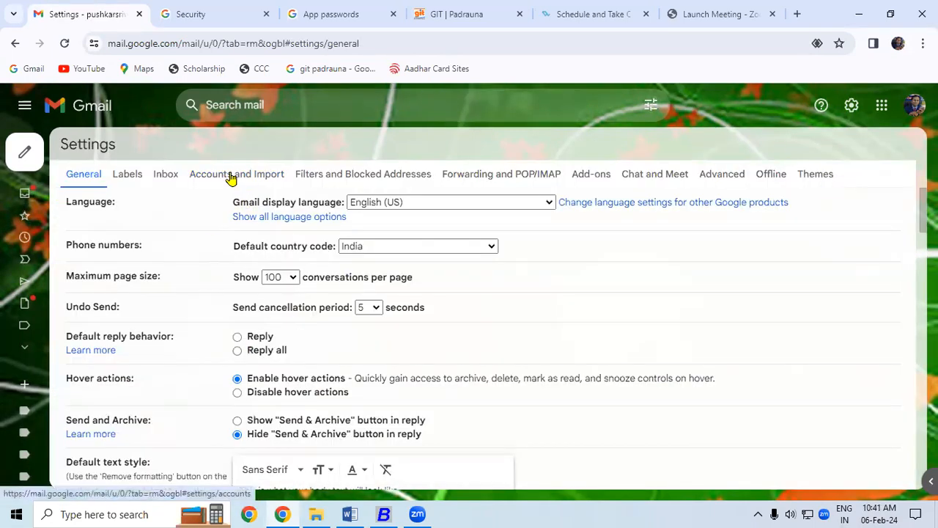
left_click(231, 175)
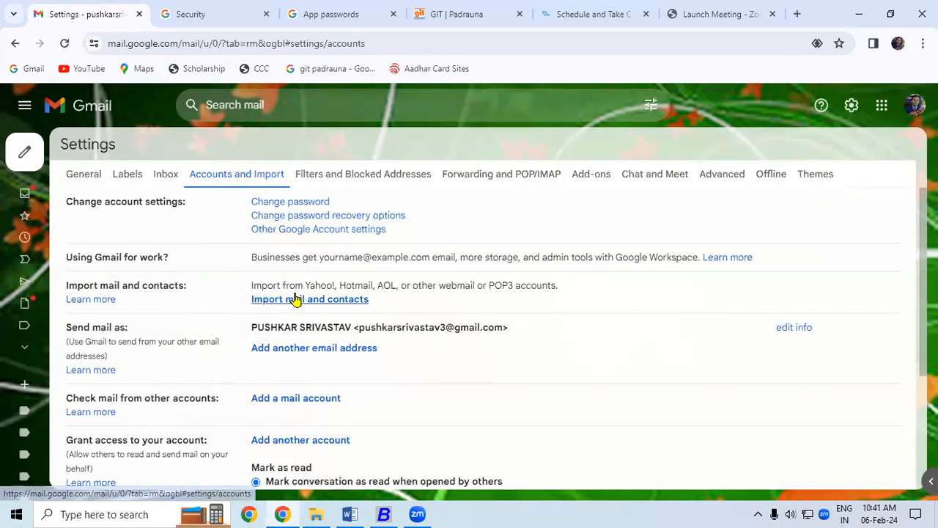
left_click(306, 230)
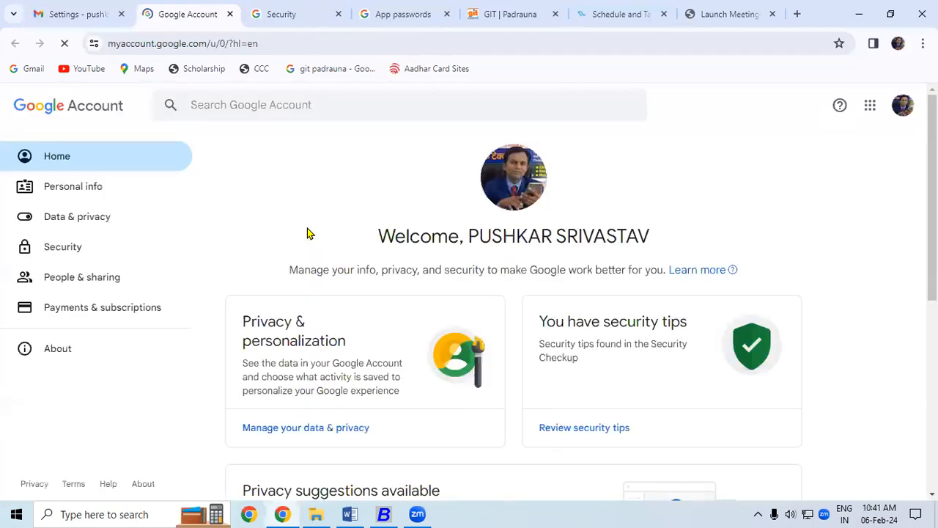
left_click(66, 253)
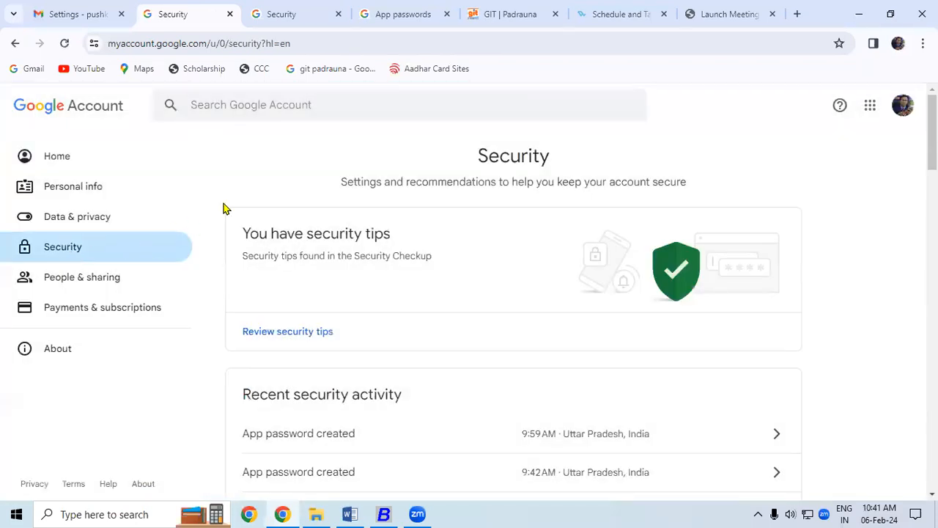
Search the Google Account settings for 'app' and choose App passwords.
left_click(212, 110)
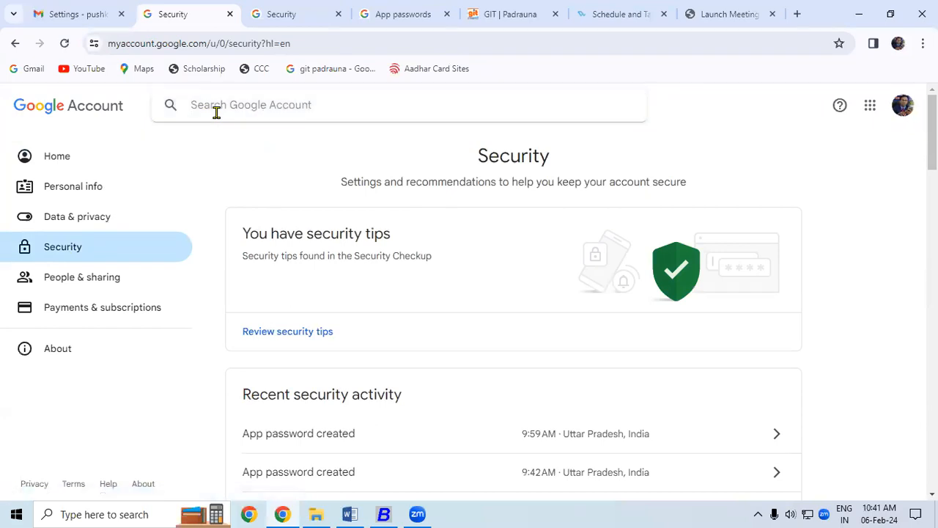
type("a")
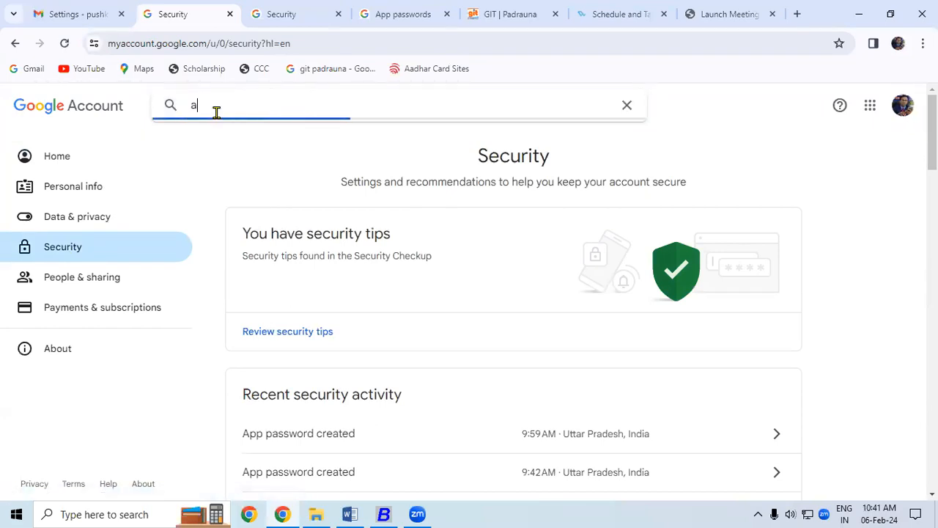
type("pp")
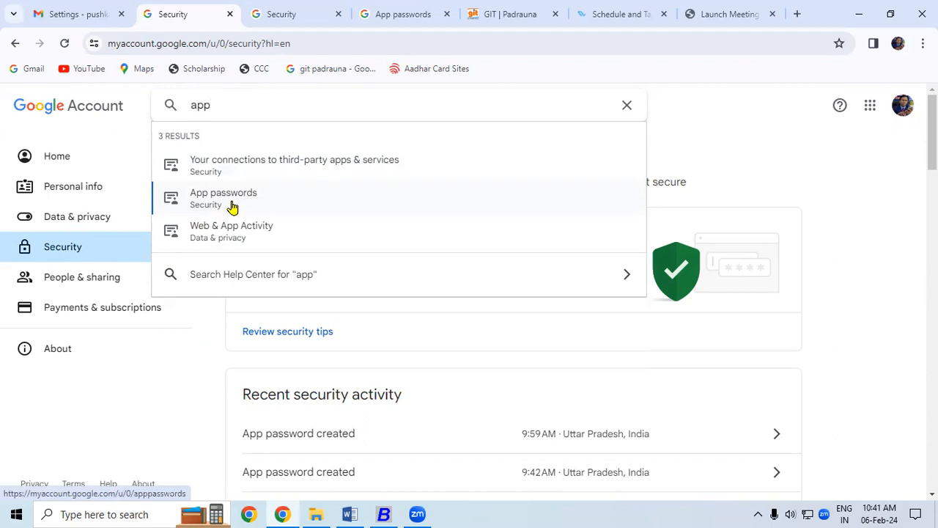
left_click(232, 208)
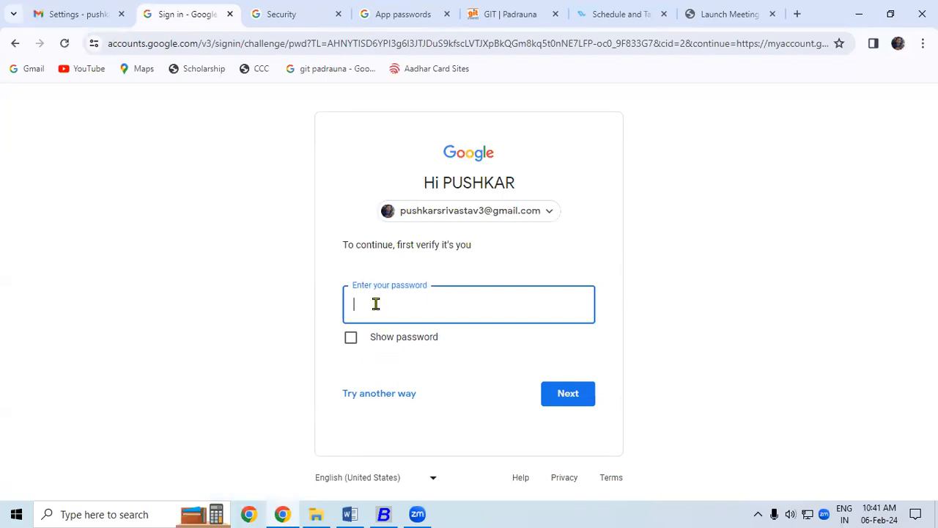
Verify with the account password and revoke the old Busy2 and Busy app passwords.
type("••")
type("••")
key("Return")
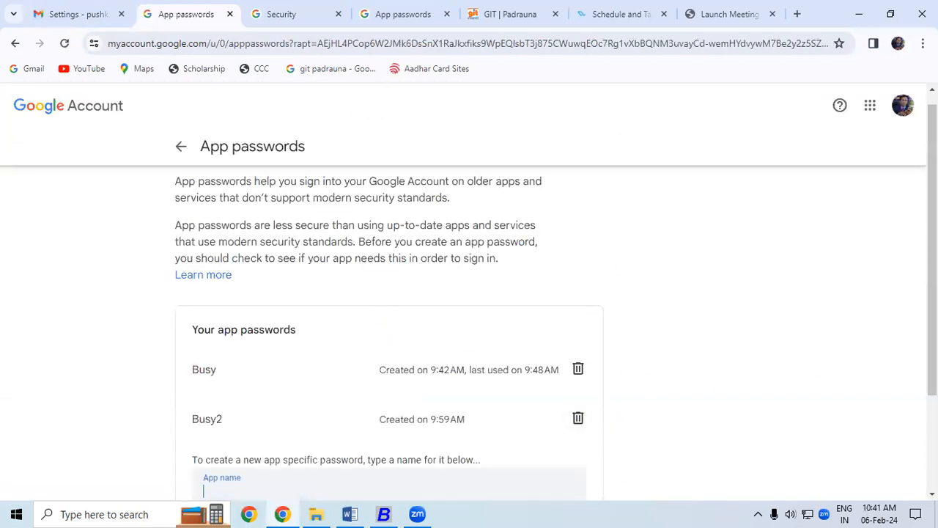
scroll(915, 396, "down", 2)
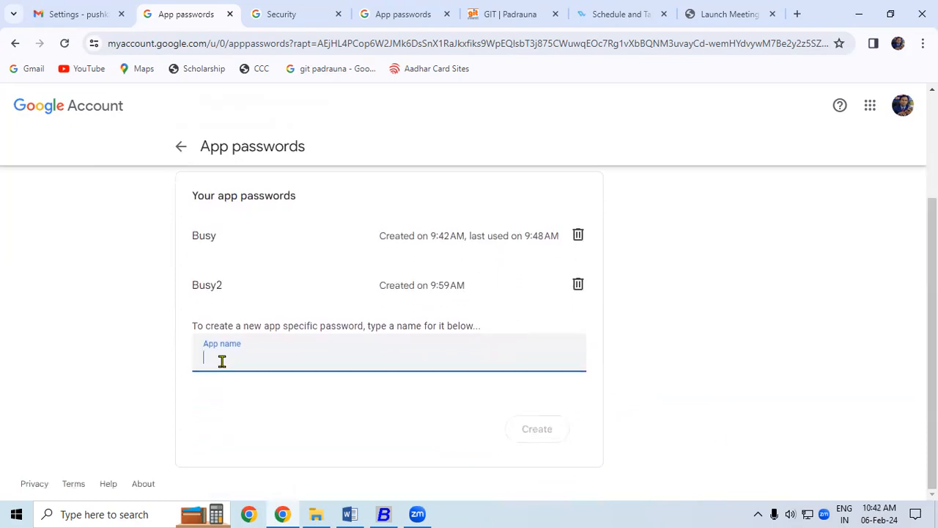
left_click(578, 284)
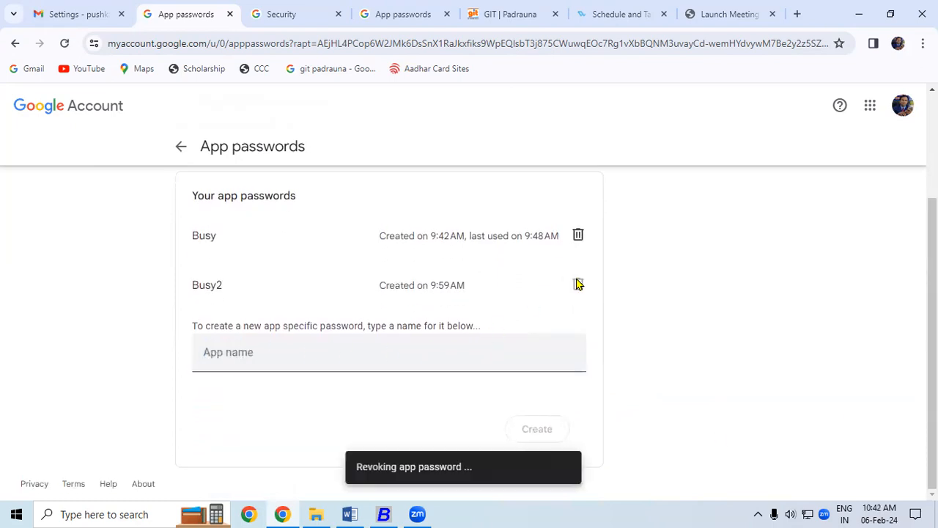
left_click(577, 283)
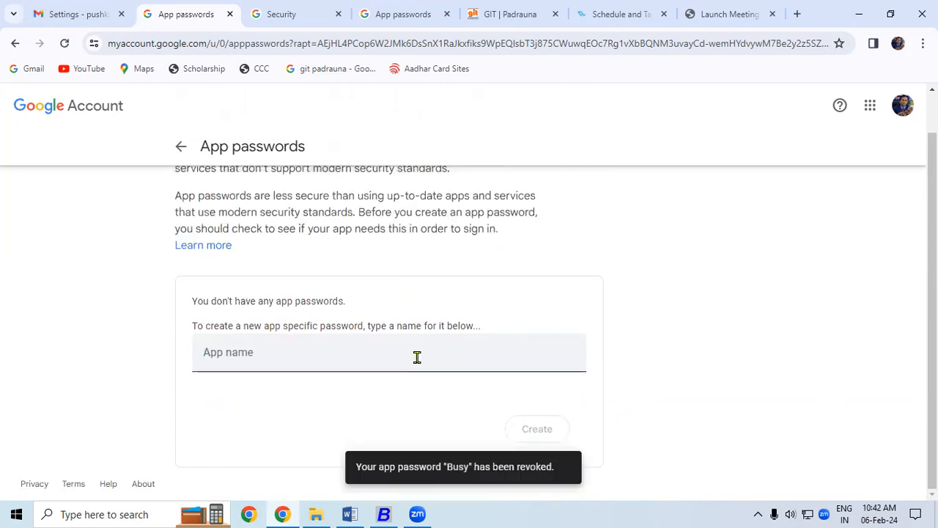
Generate a new app password named 'Busy'.
left_click(208, 357)
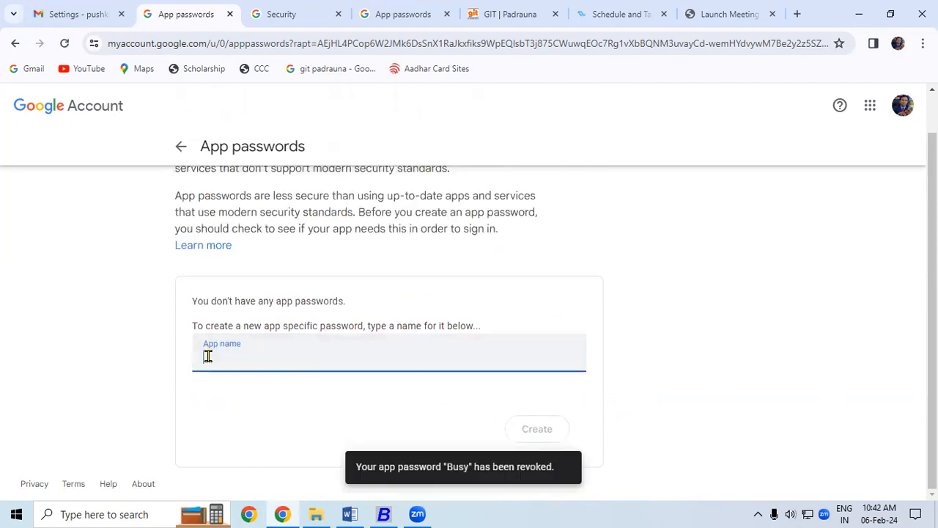
type("Busy")
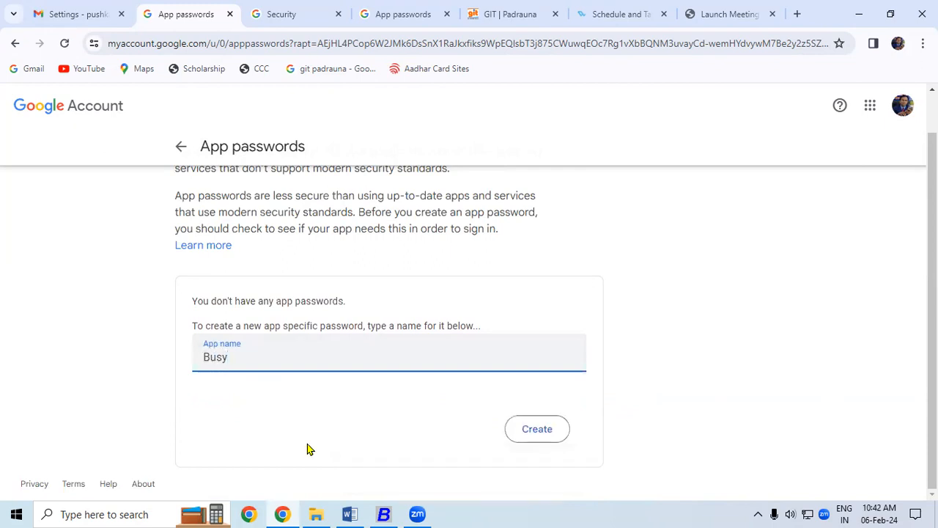
left_click(530, 430)
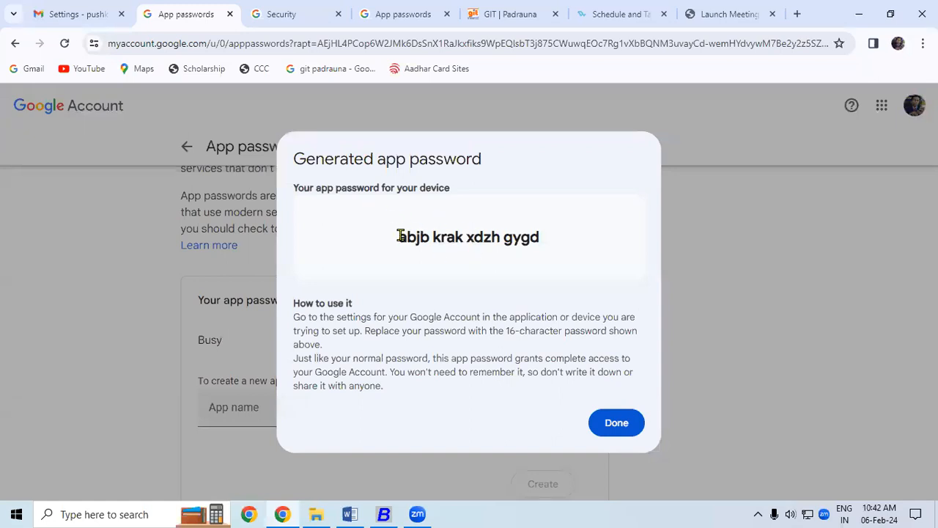
Copy the newly generated 16-character app password and switch to Busy.
left_click_drag(398, 234, 540, 241)
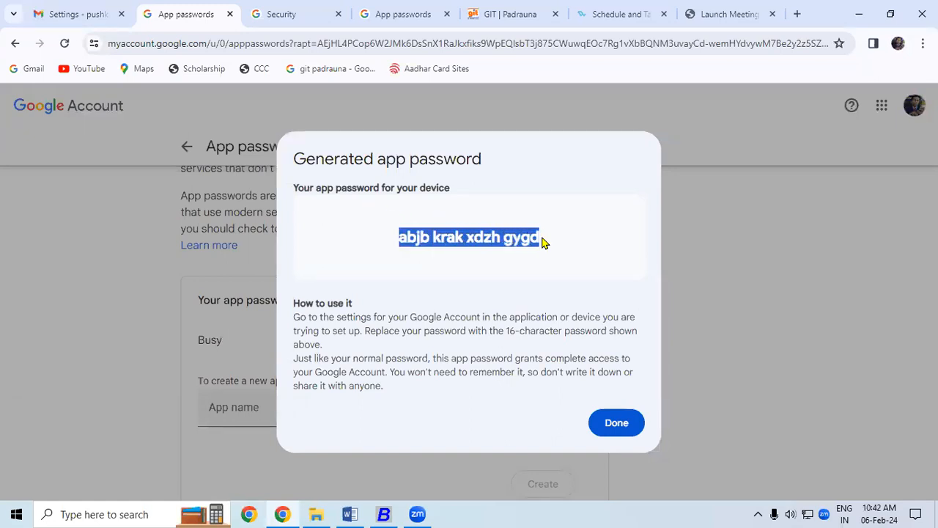
right_click(516, 240)
left_click(539, 254)
left_click(382, 513)
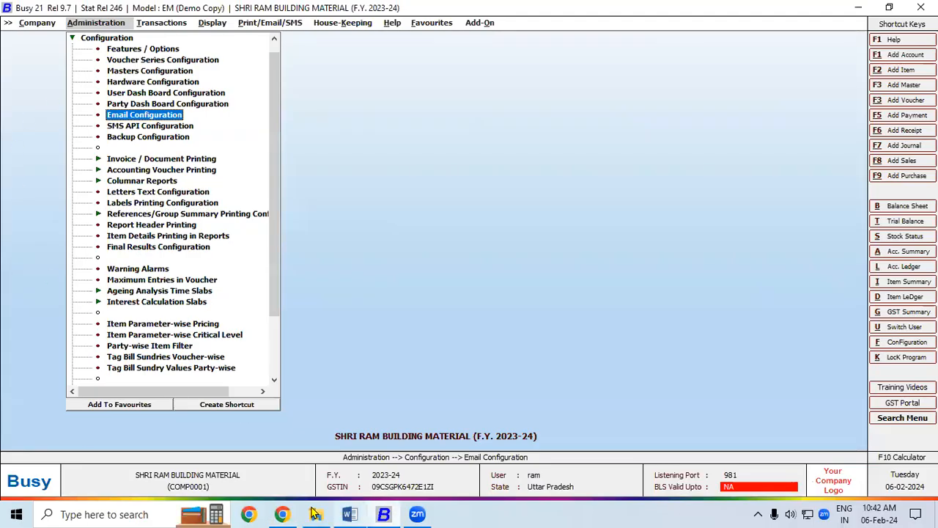
Copy the Gmail app password again from the browser and return to Busy with Configuration collapsed.
left_click(282, 514)
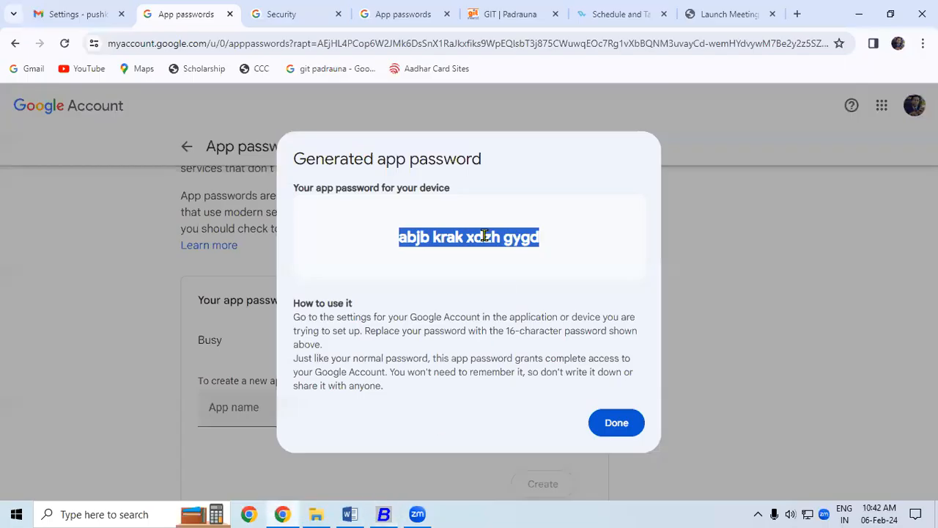
right_click(434, 243)
left_click(457, 253)
left_click(384, 513)
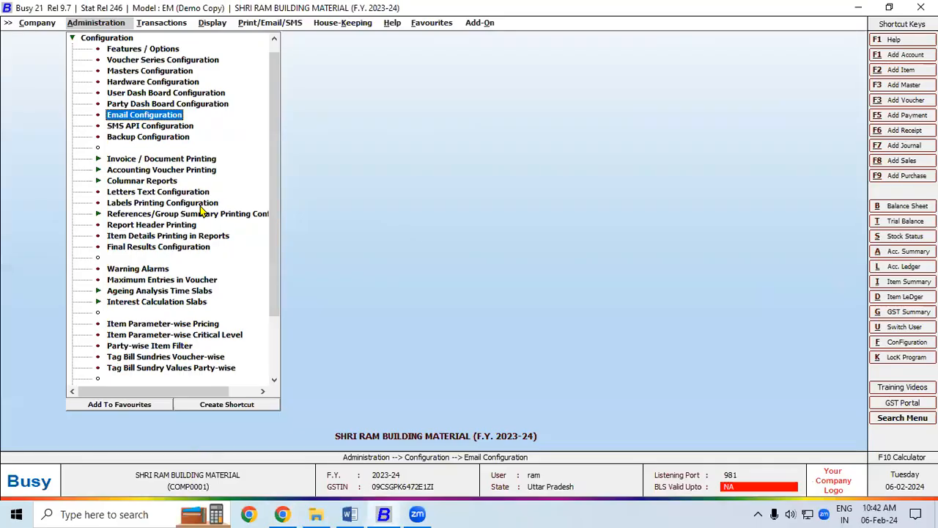
left_click(73, 39)
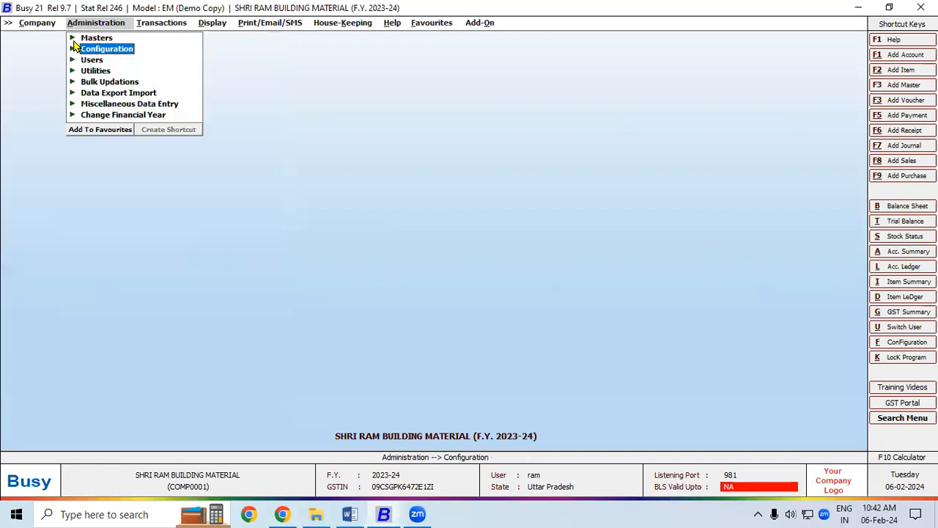
Close the current company in Busy without taking a backup.
left_click(39, 25)
left_click(49, 39)
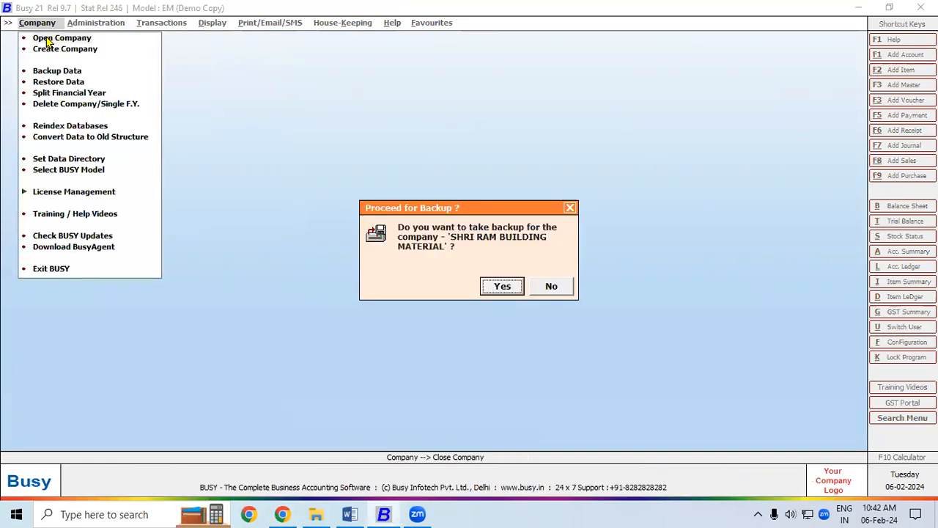
left_click(552, 287)
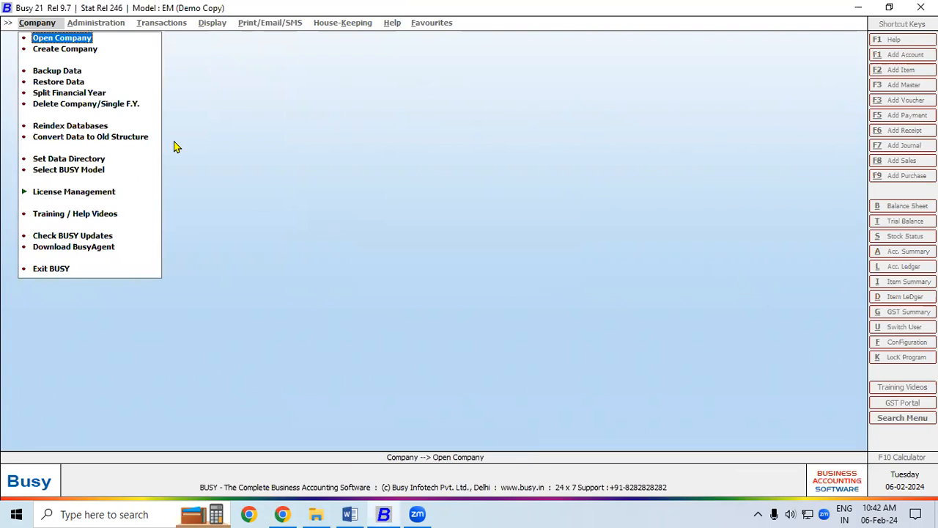
Open SHRI RAM BUILDING MATERIAL 10.1 and log in with the company user name and password.
left_click(62, 38)
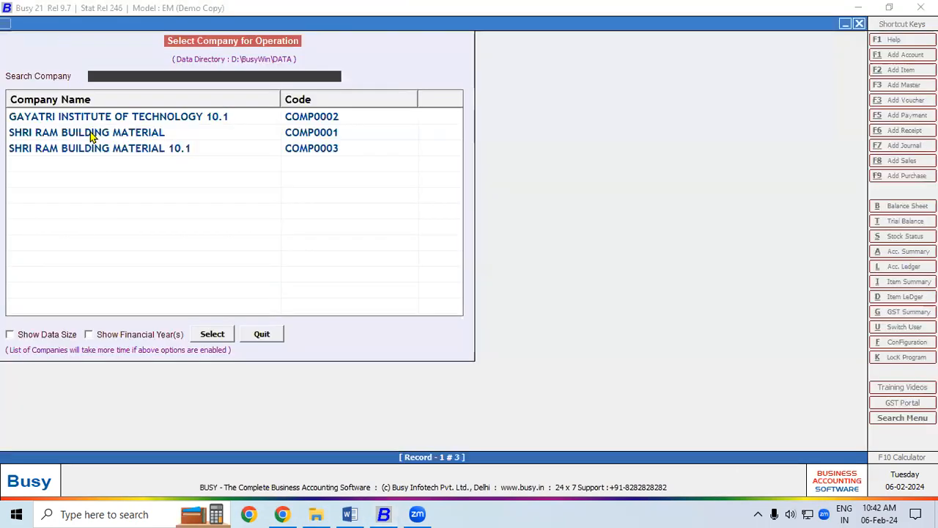
double_click(97, 149)
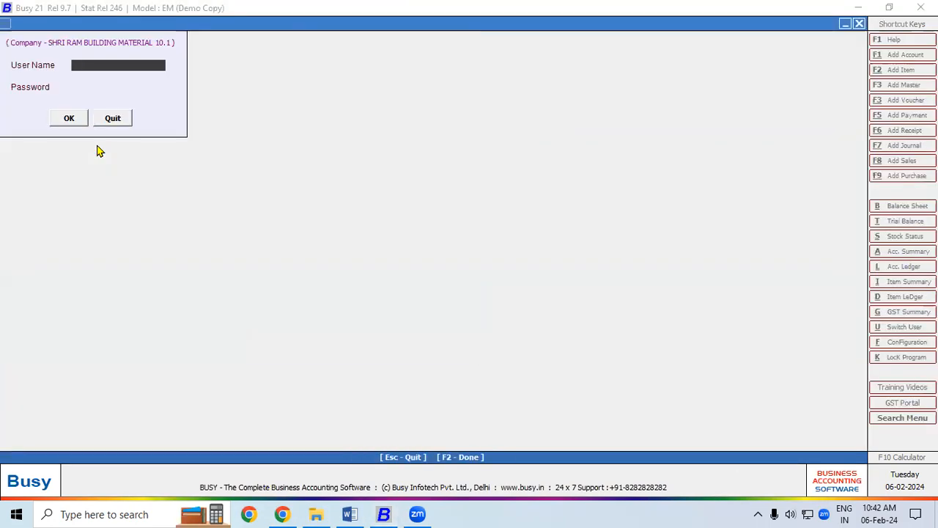
type("Ram")
key("Return")
type("**")
key("Return")
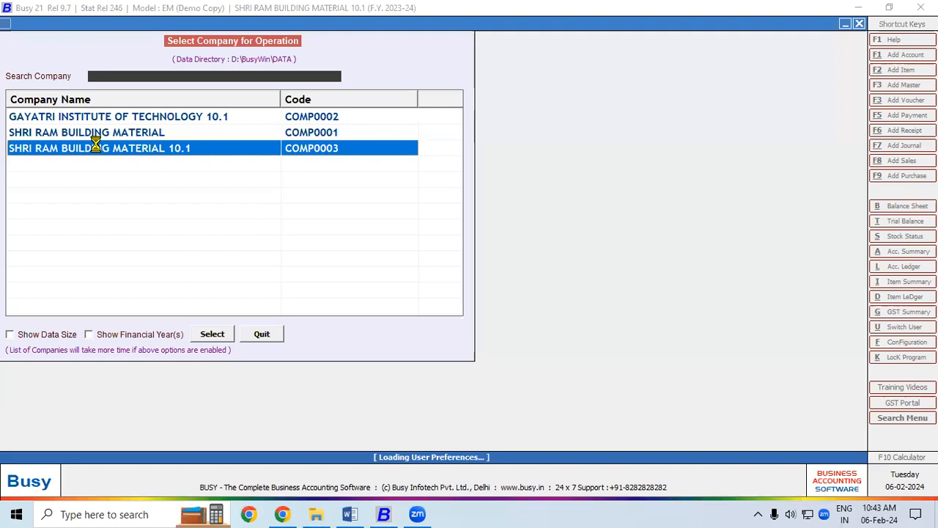
key("alt+a")
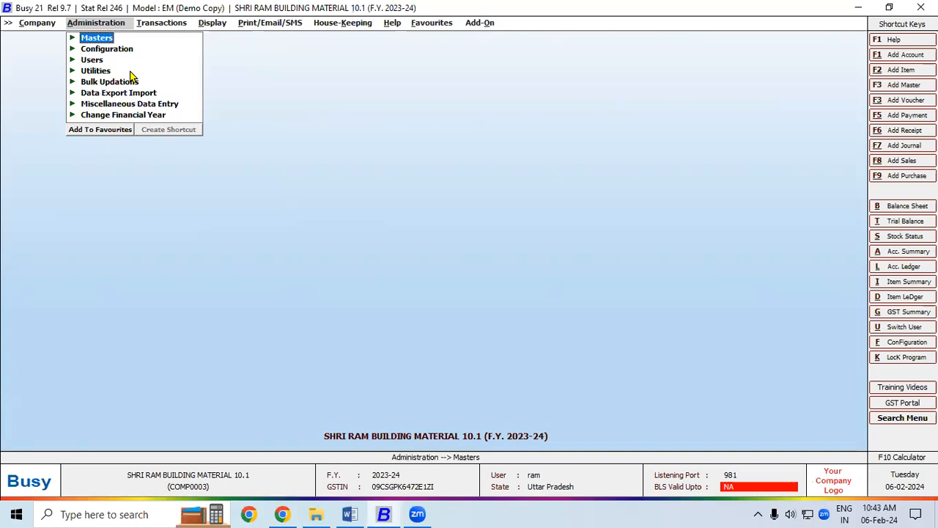
Open Administration > Configuration > Email Configuration and select smtp.gmail.com in the Word notes.
left_click(122, 49)
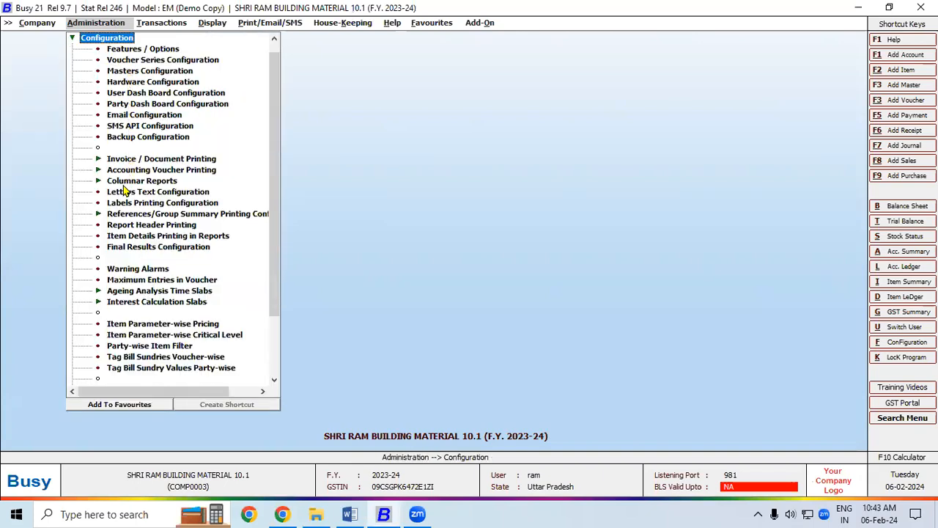
left_click(130, 115)
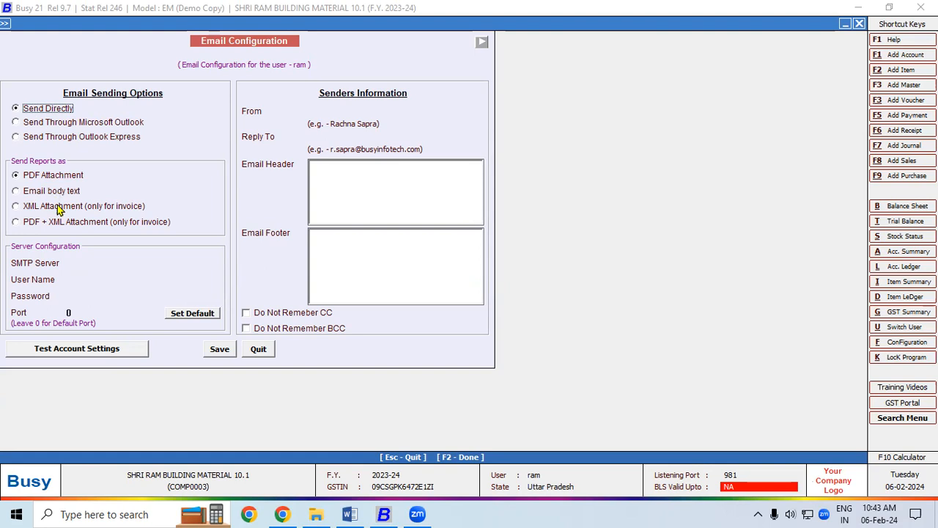
left_click(42, 269)
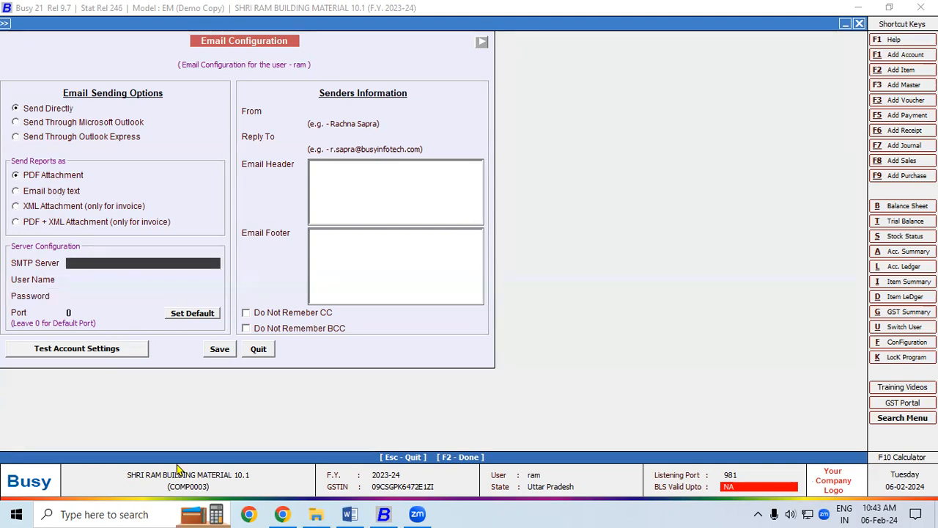
left_click(350, 513)
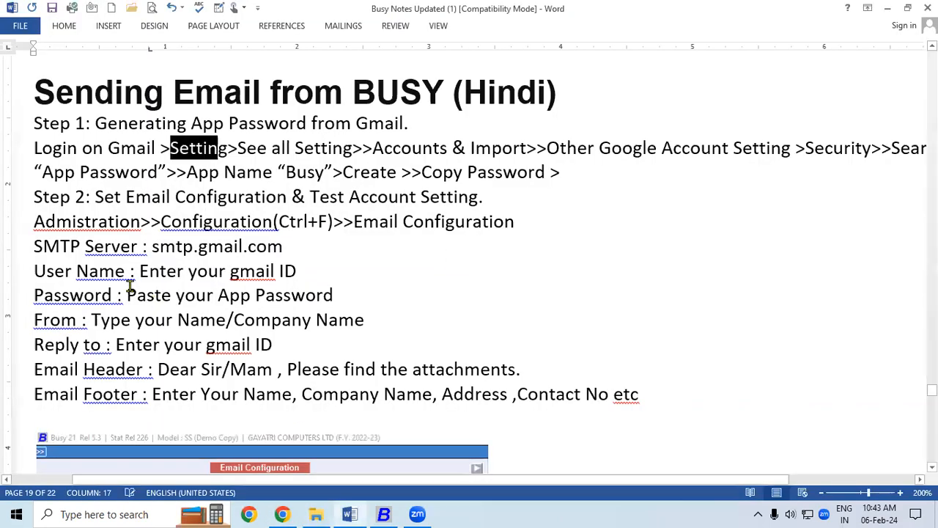
left_click_drag(152, 249, 266, 250)
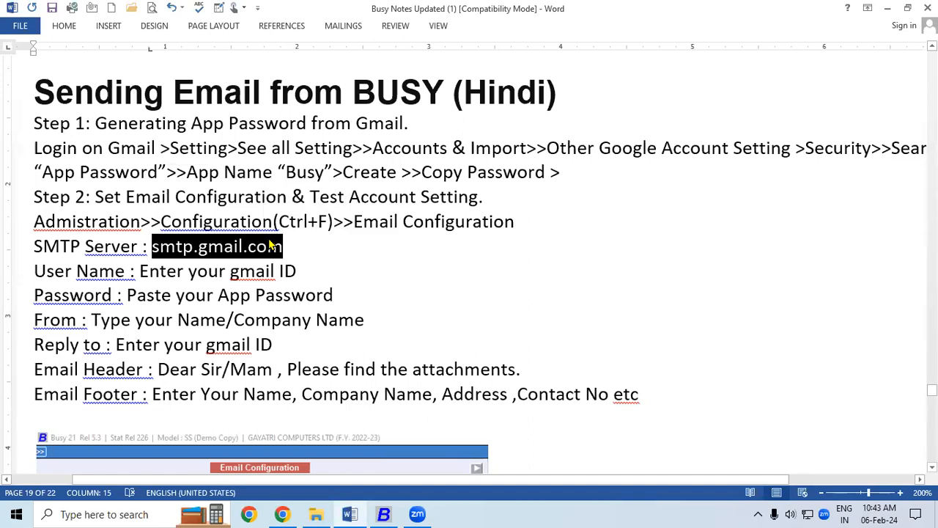
Paste smtp.gmail.com as the SMTP server and enter the Gmail address as user name.
left_click(383, 513)
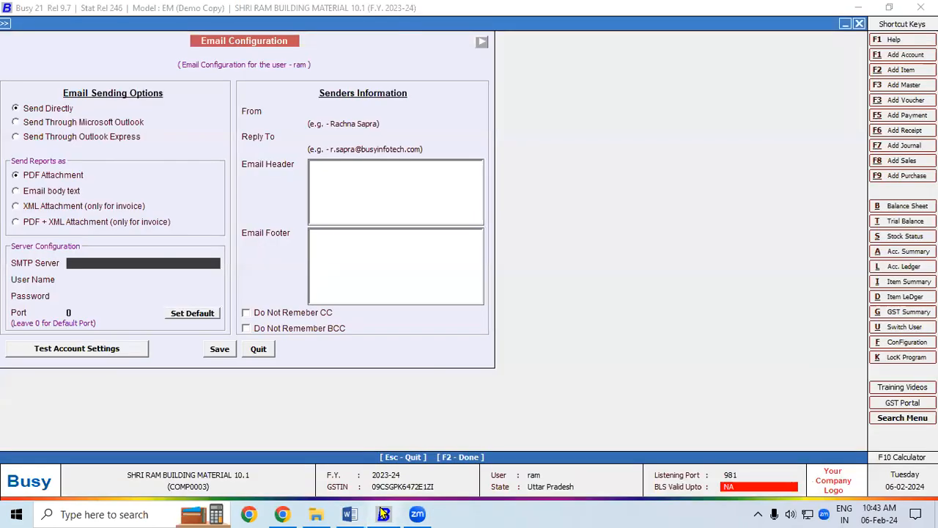
key("ctrl+v")
key("Return")
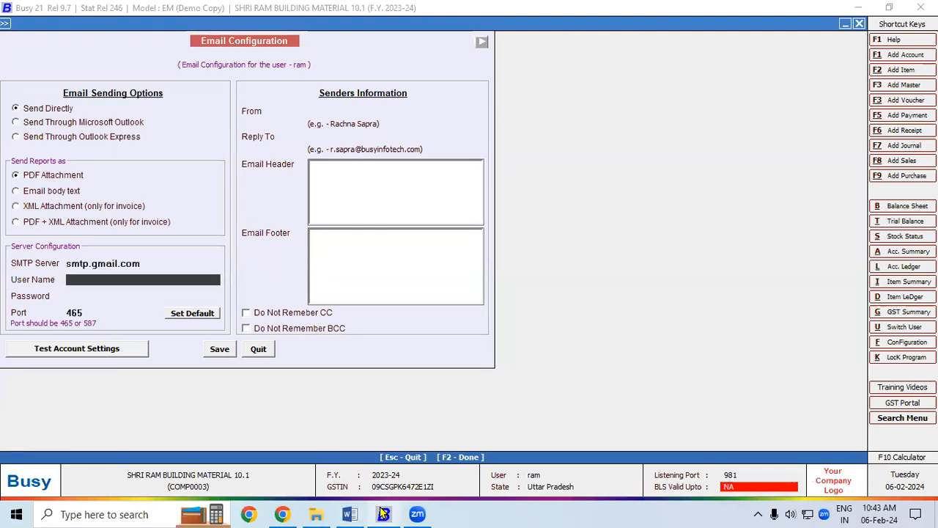
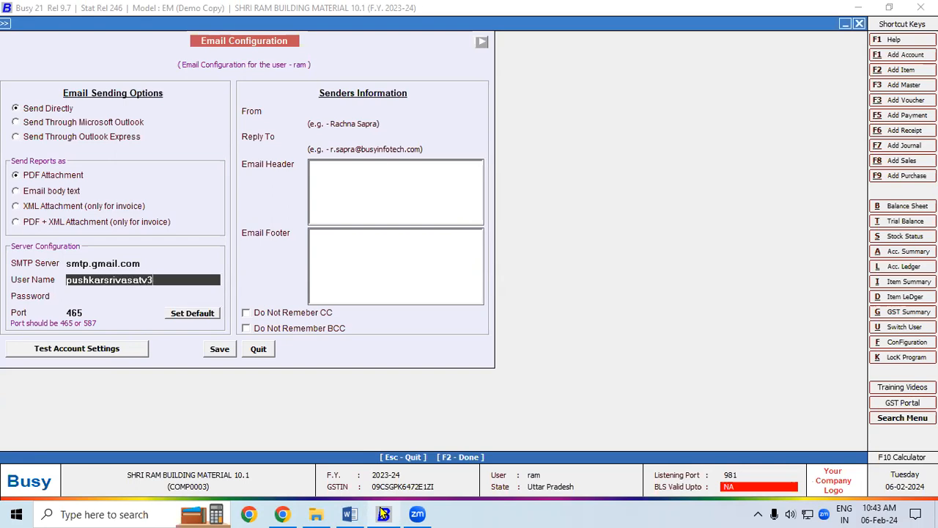
key("Return")
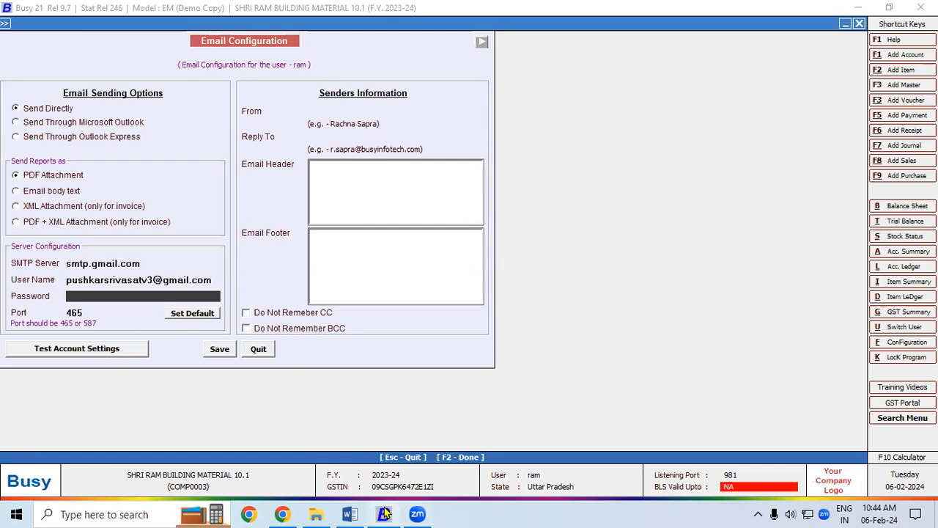
Copy the app password from the browser, paste it into the password field, and move to Port.
left_click(282, 514)
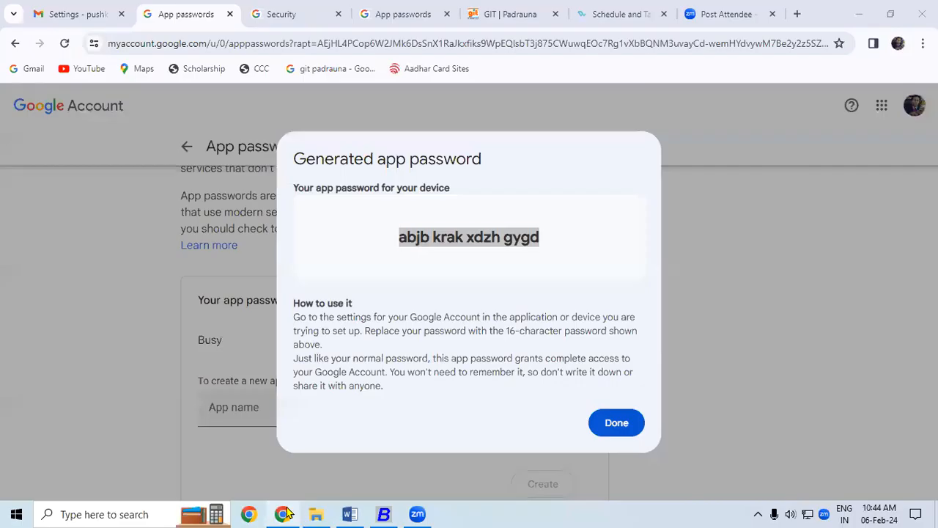
right_click(459, 238)
left_click(479, 250)
left_click(383, 514)
key("ctrl+v")
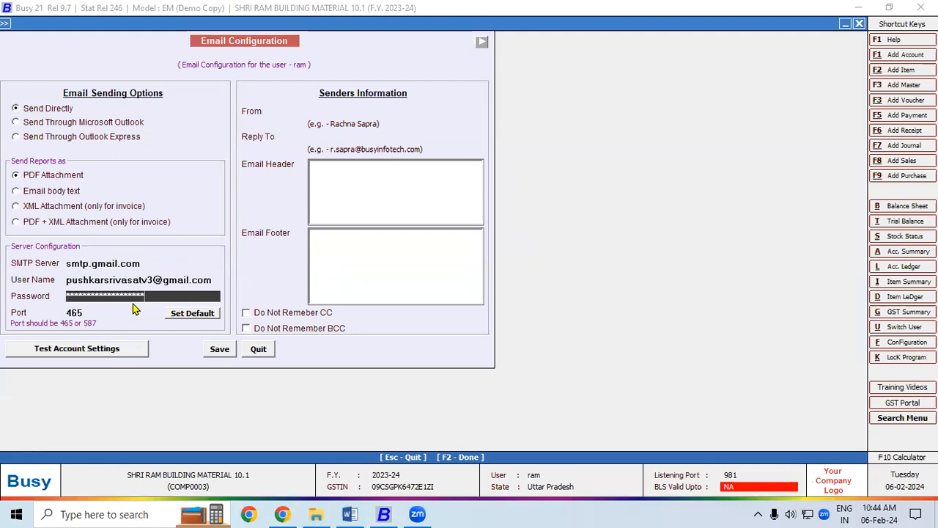
left_click(83, 311)
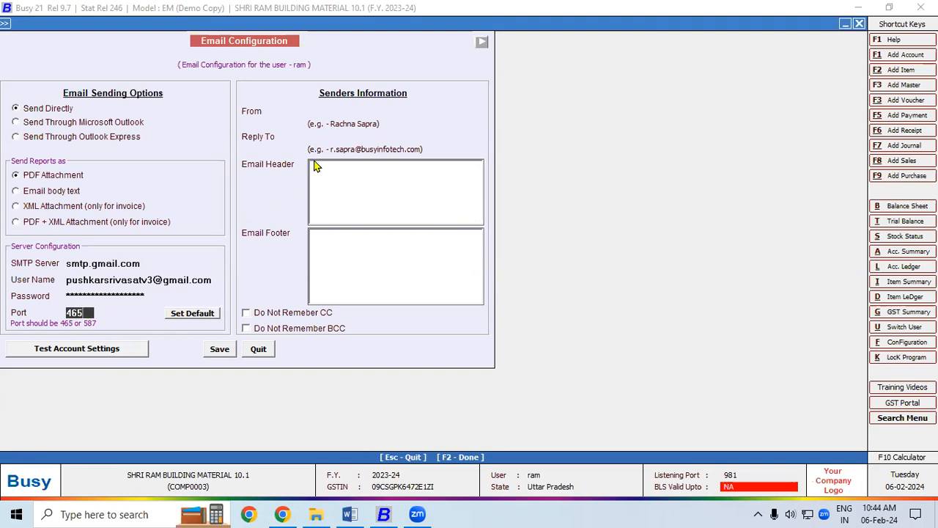
Enter Gayatri Institute of Technology as the From name and a Gmail address as Reply To.
left_click(310, 110)
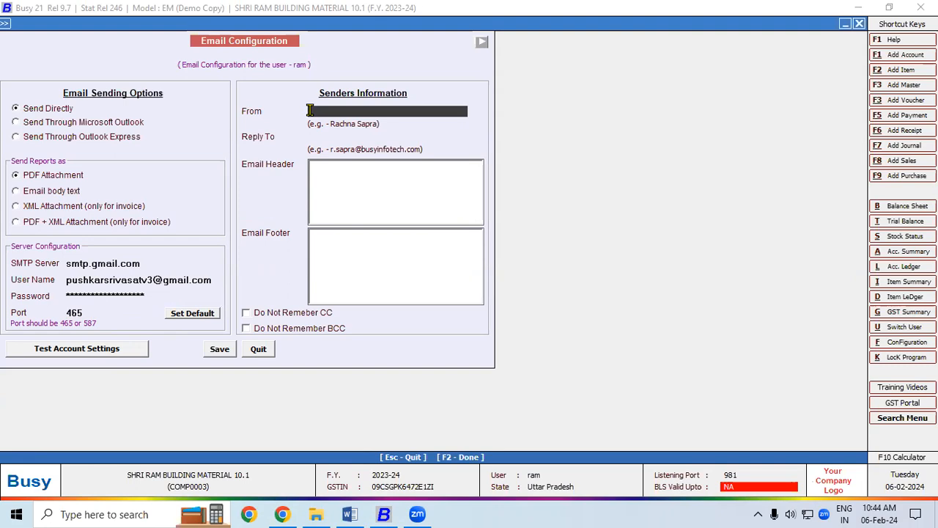
type("Pushkar")
key("BackSpace")
key("BackSpace")
key("BackSpace")
key("BackSpace")
key("BackSpace")
key("BackSpace")
key("BackSpace")
type("Gayatri Institute of Technology")
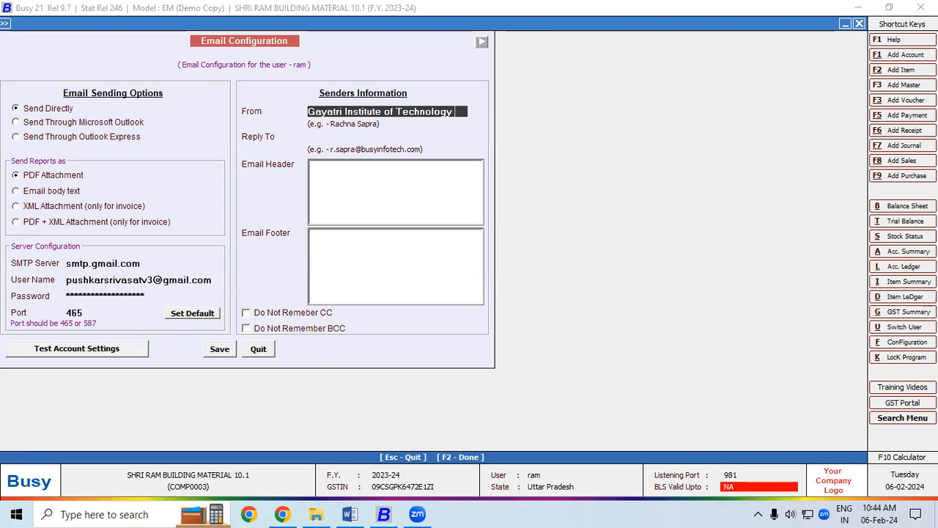
left_click(311, 137)
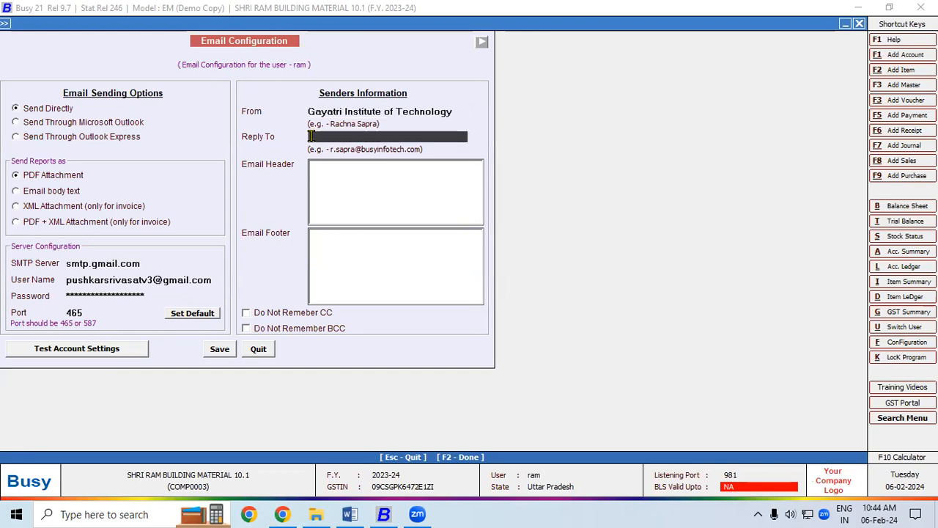
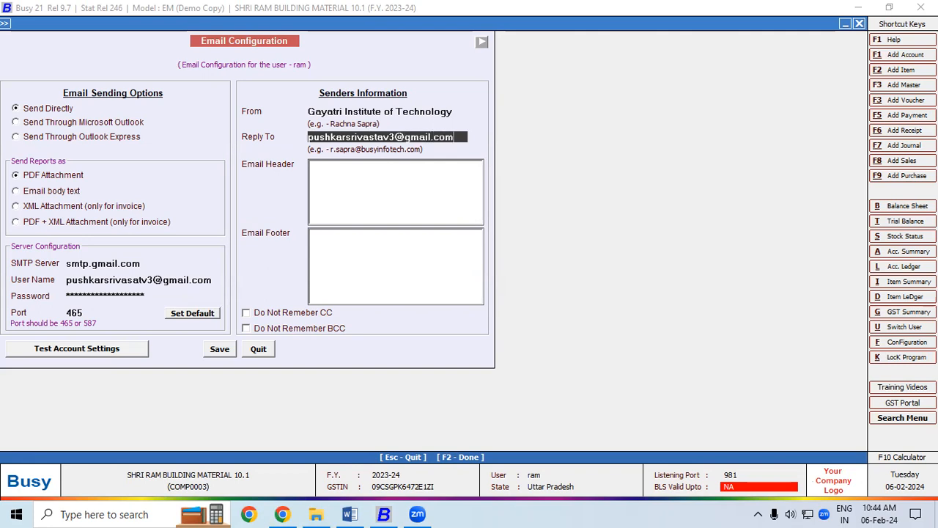
left_click(310, 169)
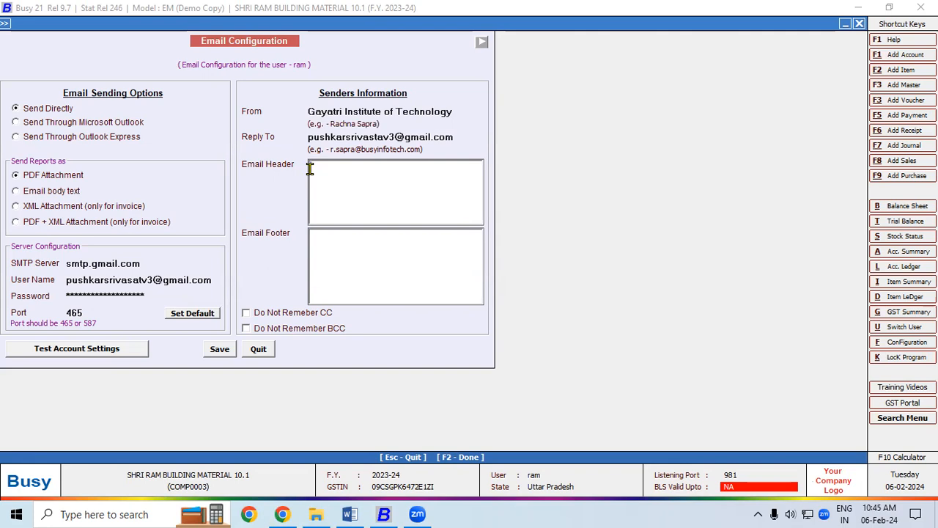
Write the header 'Dear Sir/Mam,' with 'Please find the attachment.' on the next line.
type("Dea")
type("Sir/Mam,")
key("Return")
type("Please find the atta")
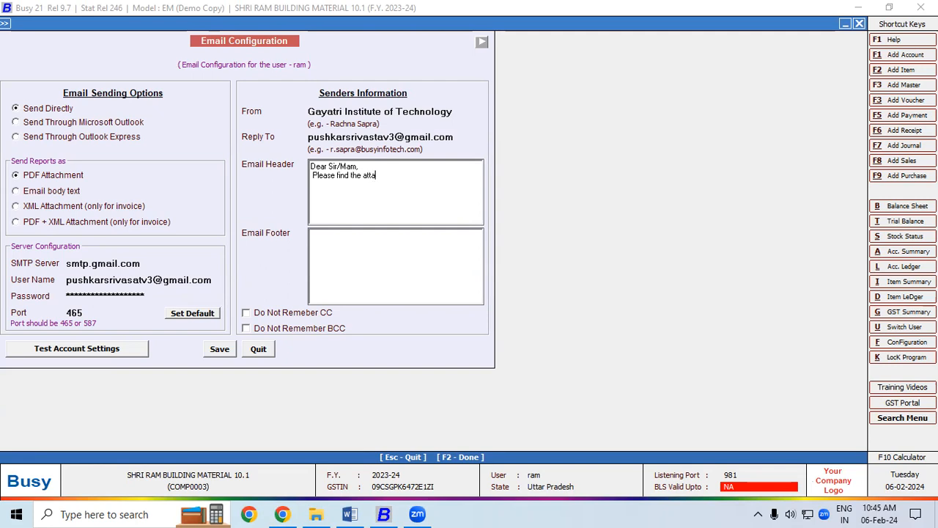
type("chment")
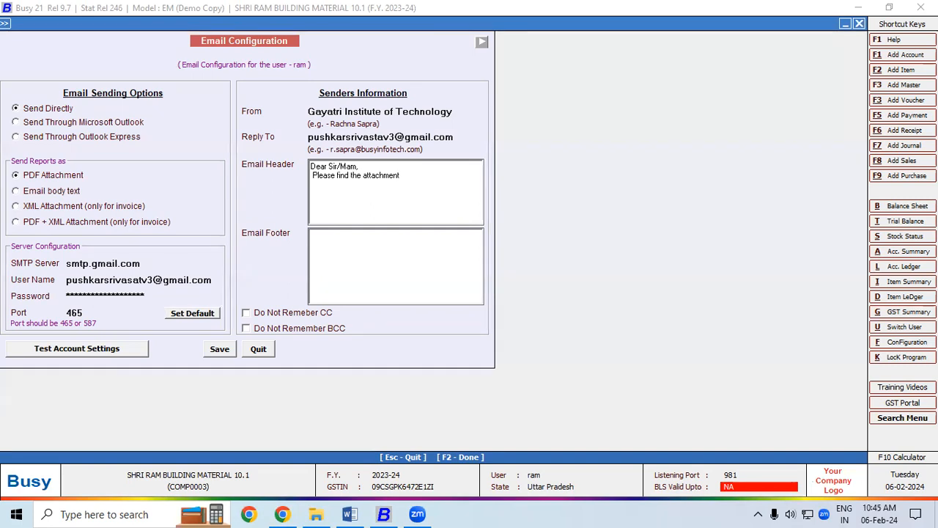
type(".")
Start the footer with 'Thanks & Regards', the signatory's name and 'Managing Director' on separate lines.
left_click(326, 249)
type("Thanks ")
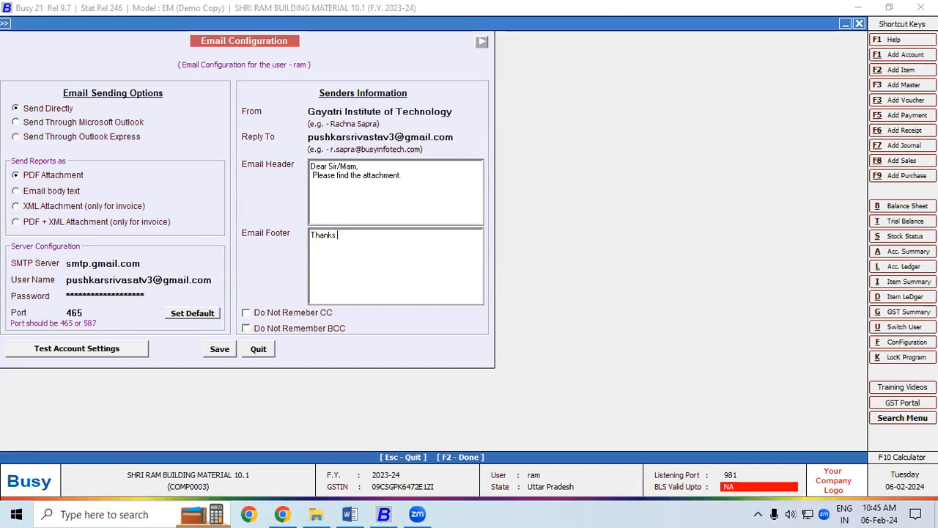
type("& Regards")
key("Return")
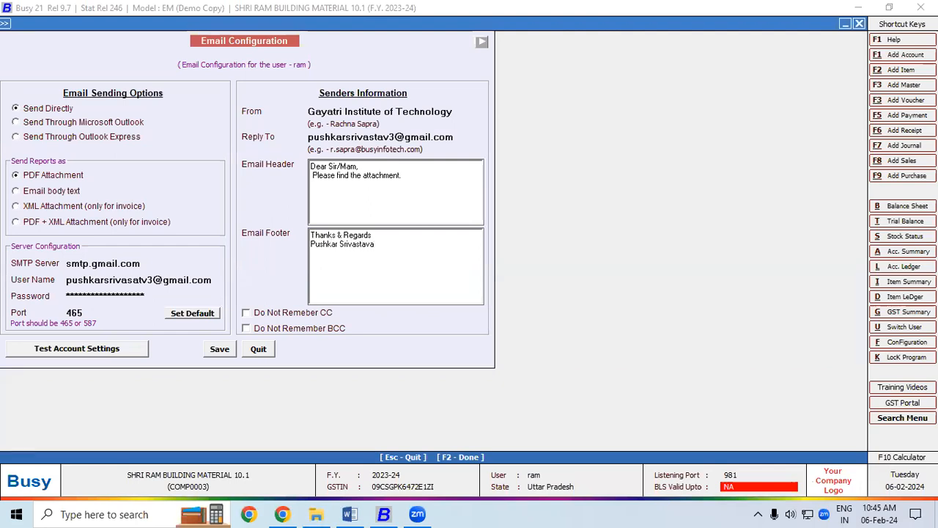
key("Return")
type("Managing Director")
Add the institute name and its postal address lines, ending with the state and PIN code.
key("Return")
type("Gayatri")
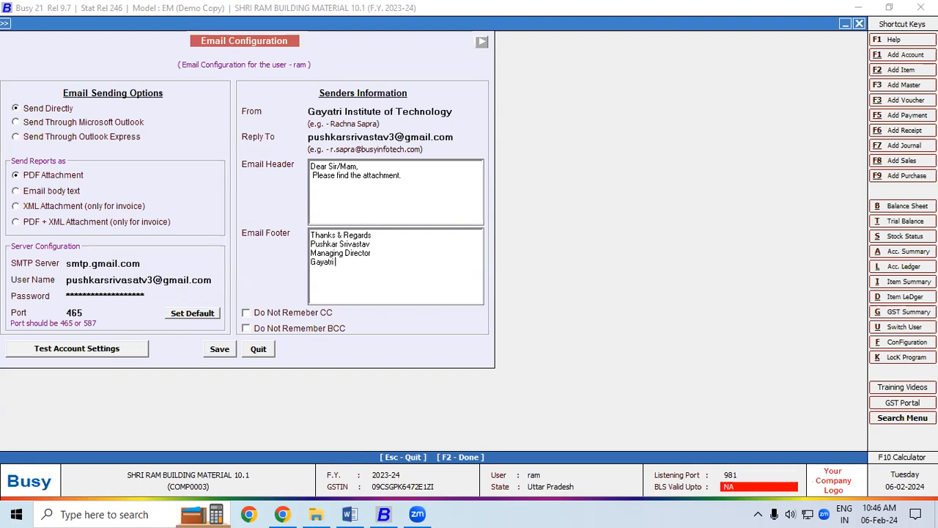
type(" Institut")
type("e ")
type("of ")
type("Technolo")
type("gy ")
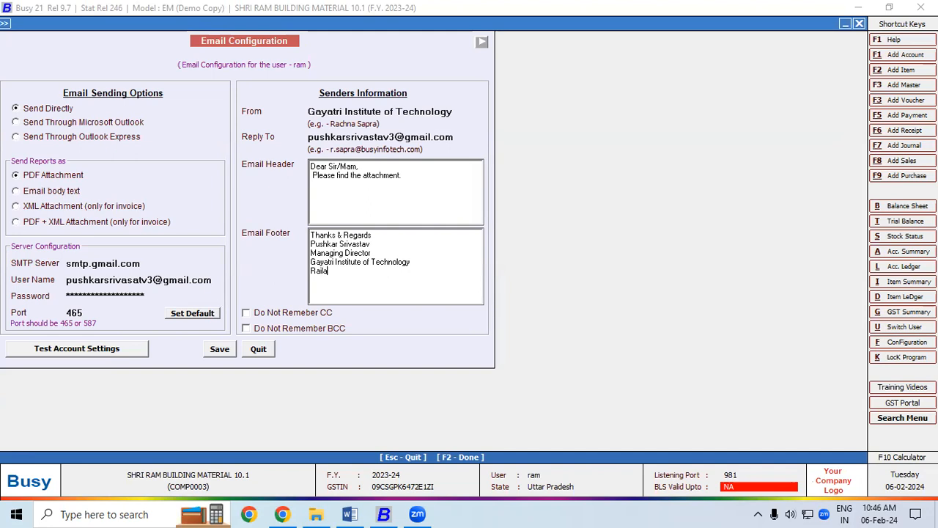
key("Return")
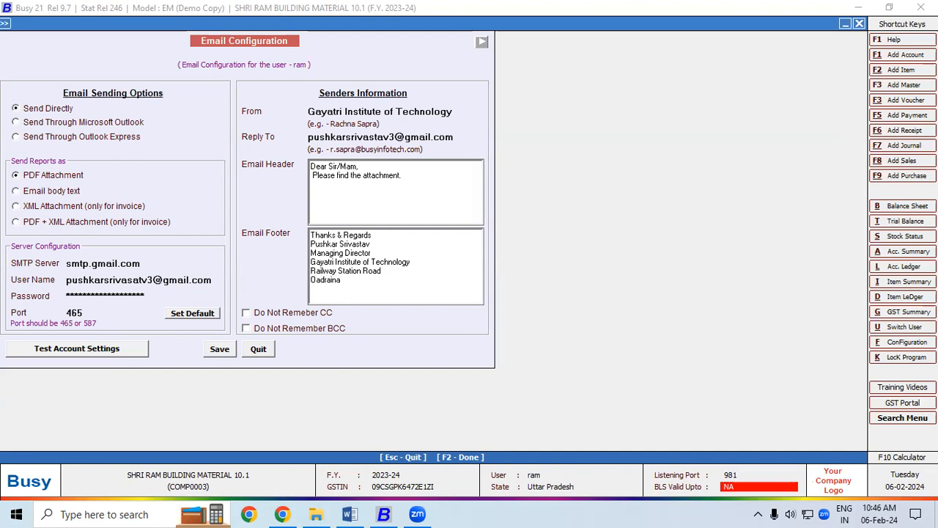
key("Return")
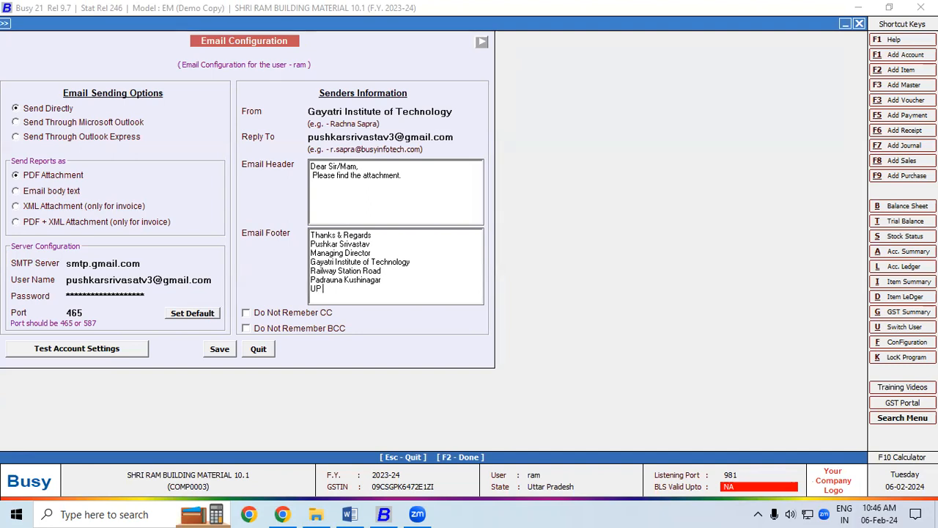
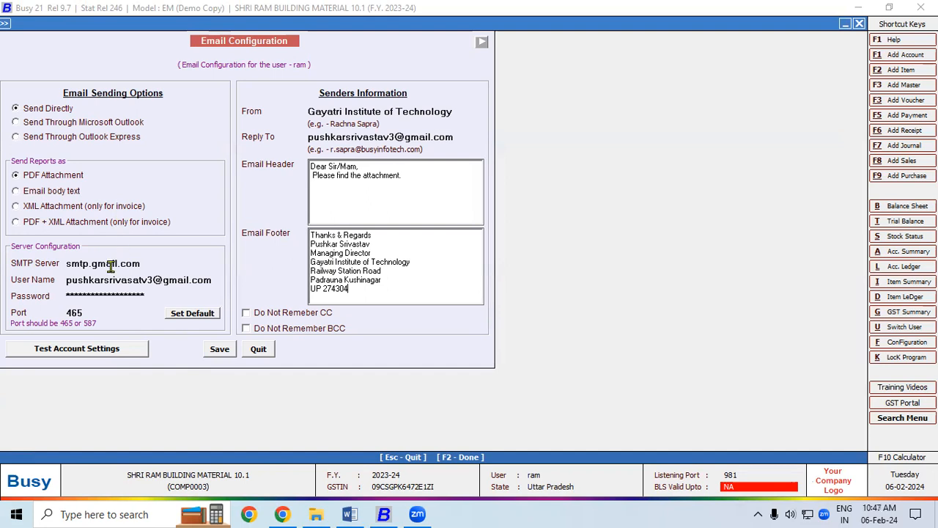
Run the account test, read the SMTP wrong user name or password error, and close it.
left_click(80, 351)
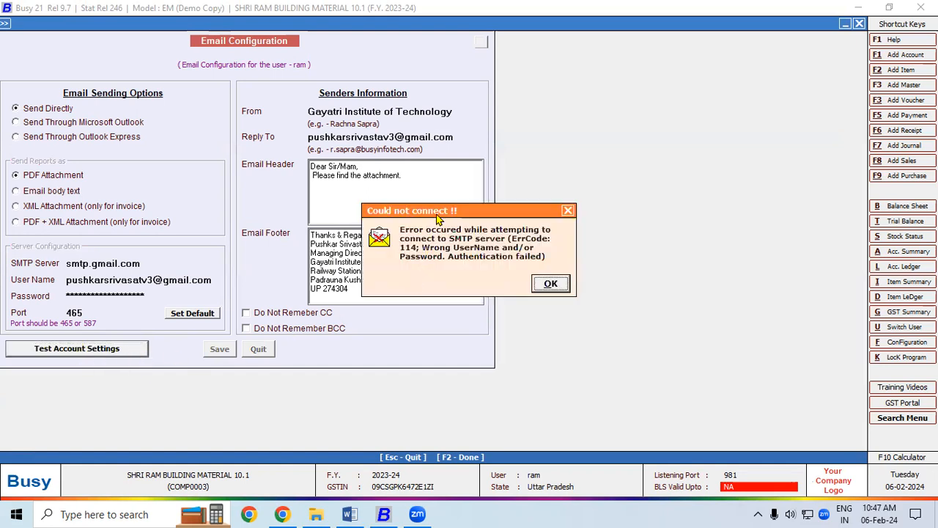
left_click_drag(438, 219, 302, 122)
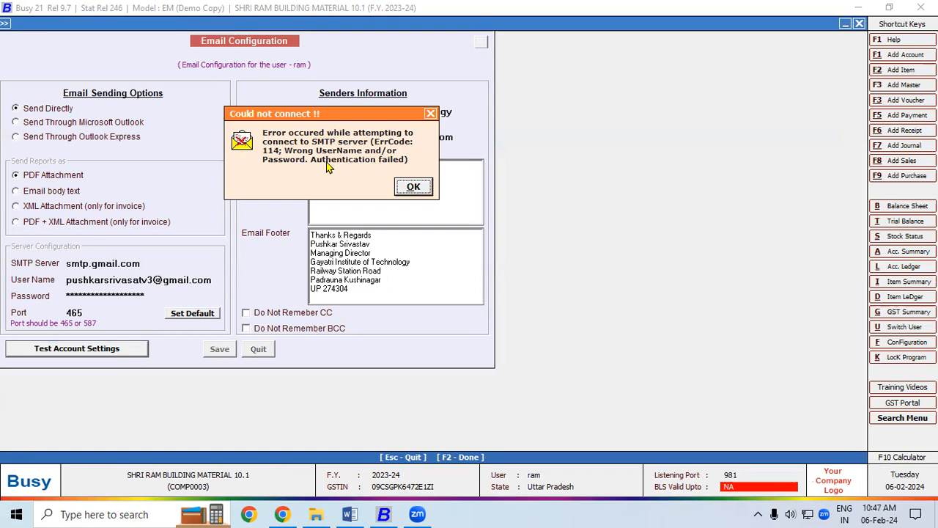
left_click(412, 188)
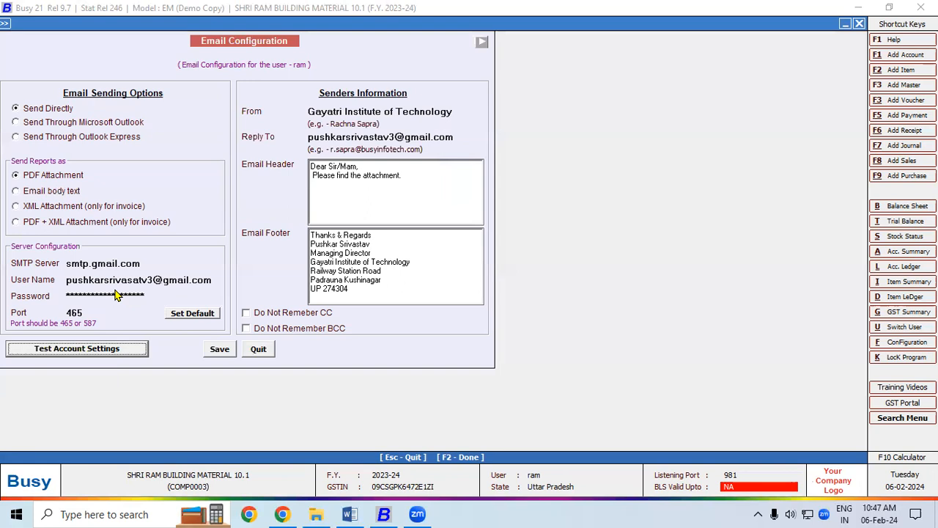
Fix the misspelled SMTP user name, rerun the test successfully, and save the configuration.
left_click(137, 280)
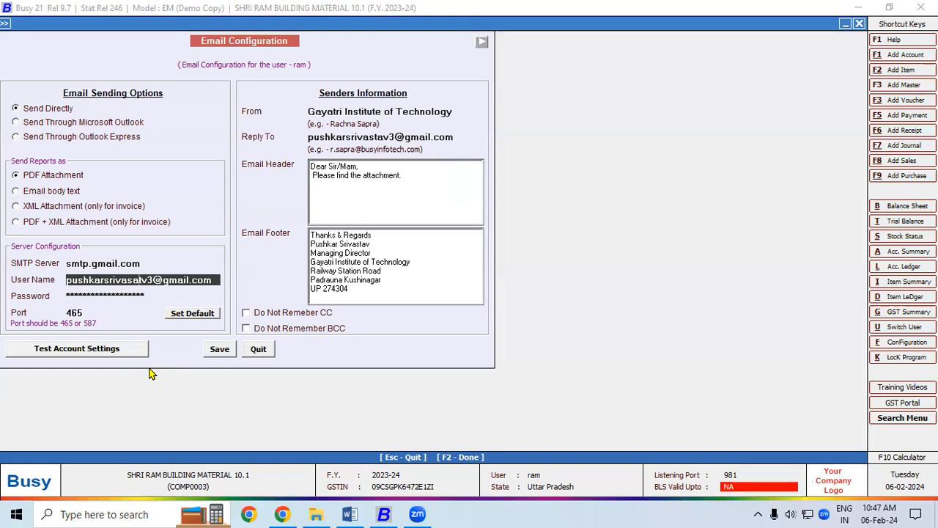
key("BackSpace")
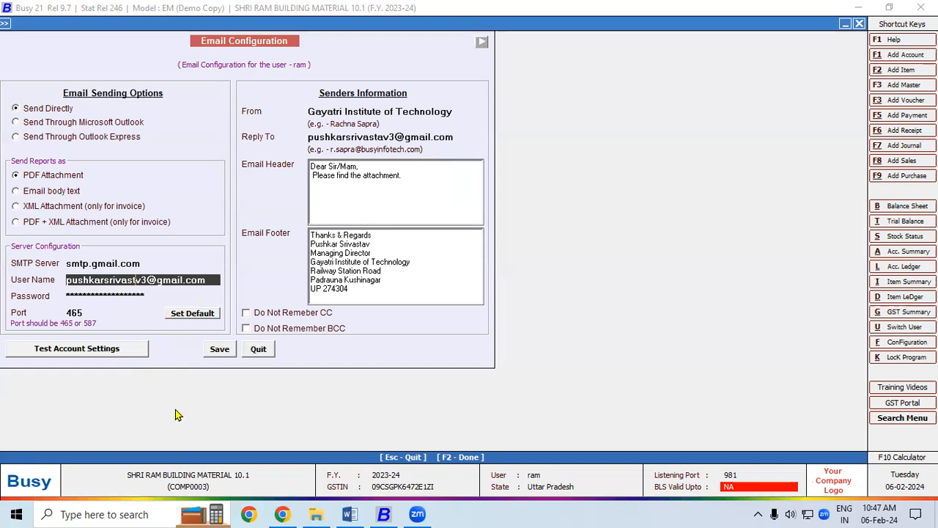
type("a")
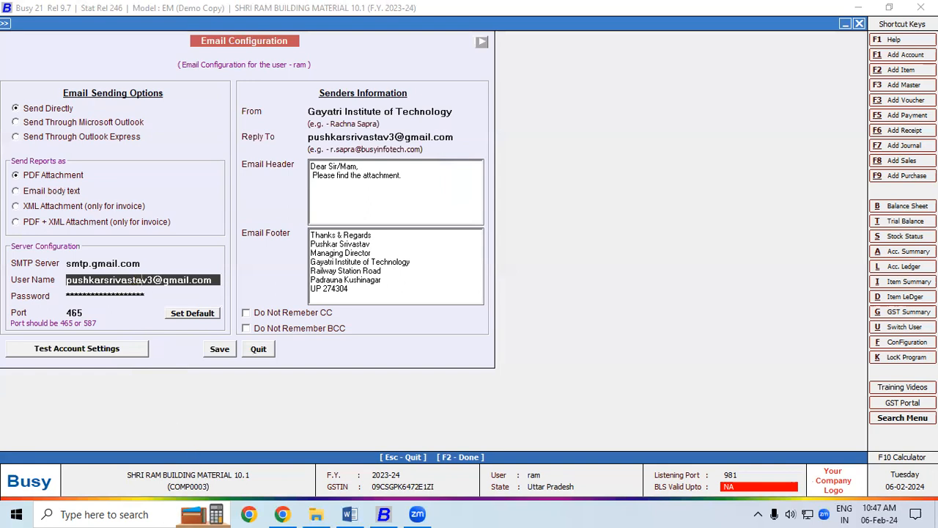
left_click(175, 294)
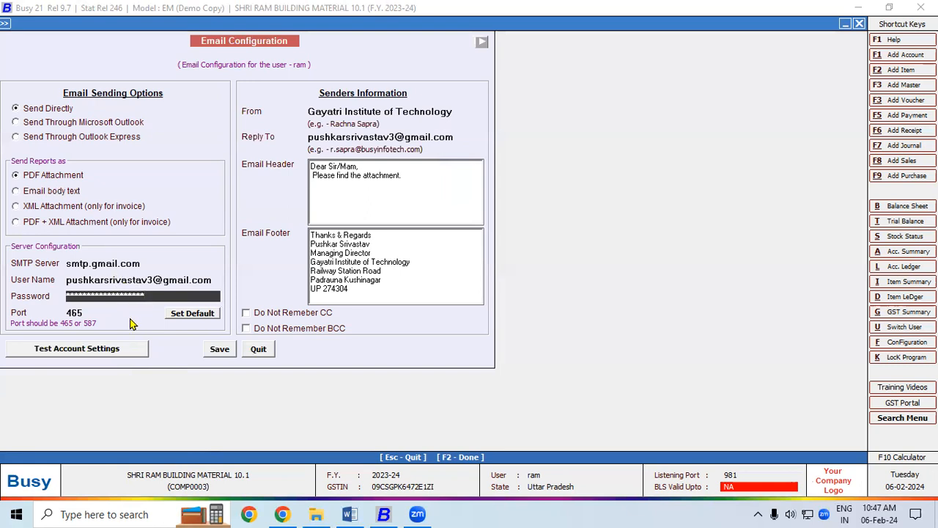
left_click(116, 347)
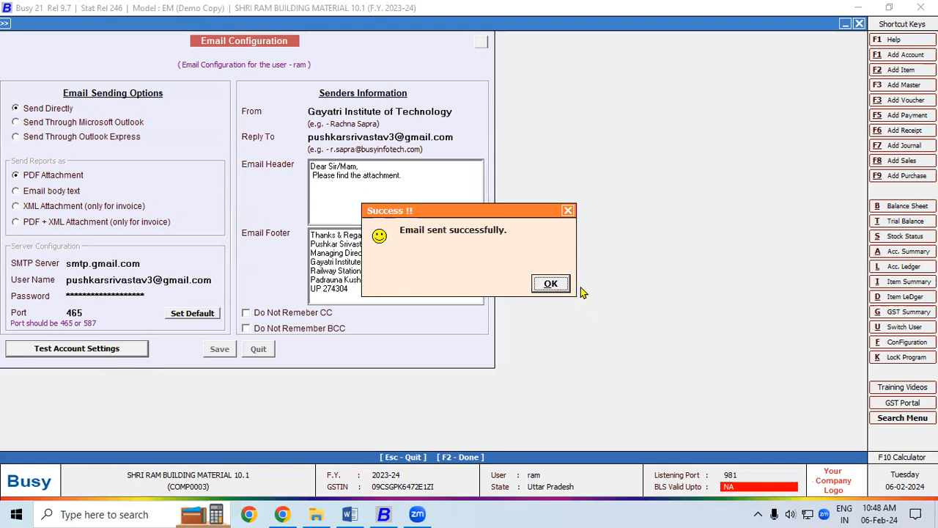
left_click(554, 285)
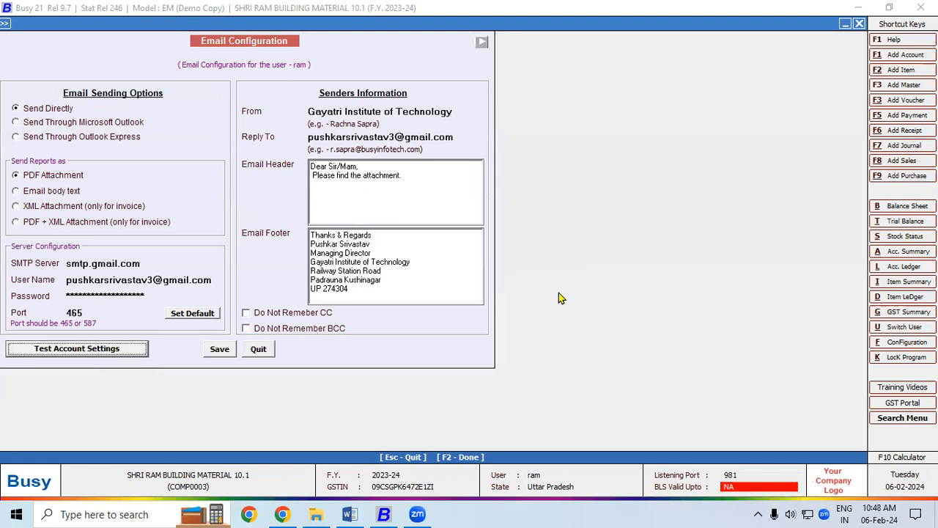
left_click(219, 353)
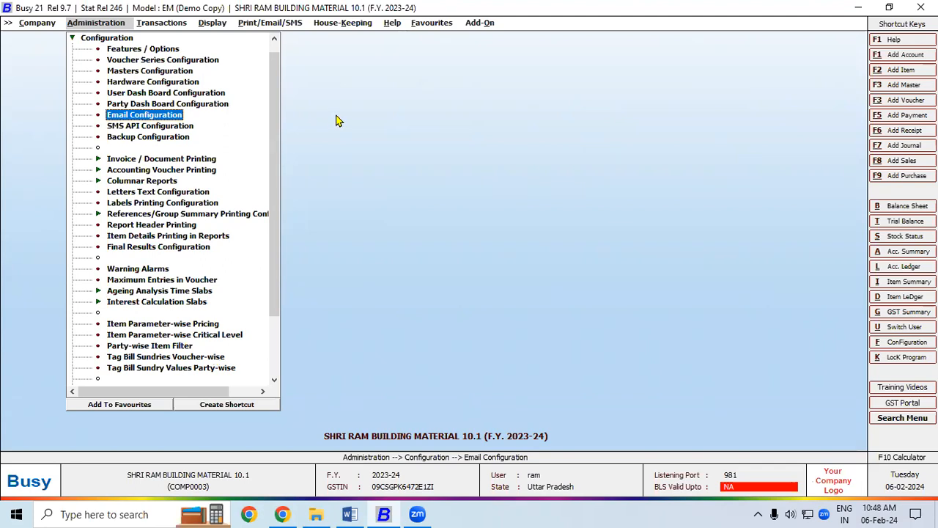
Open Add Sales Voucher via Transactions > Sales > Add.
left_click(167, 26)
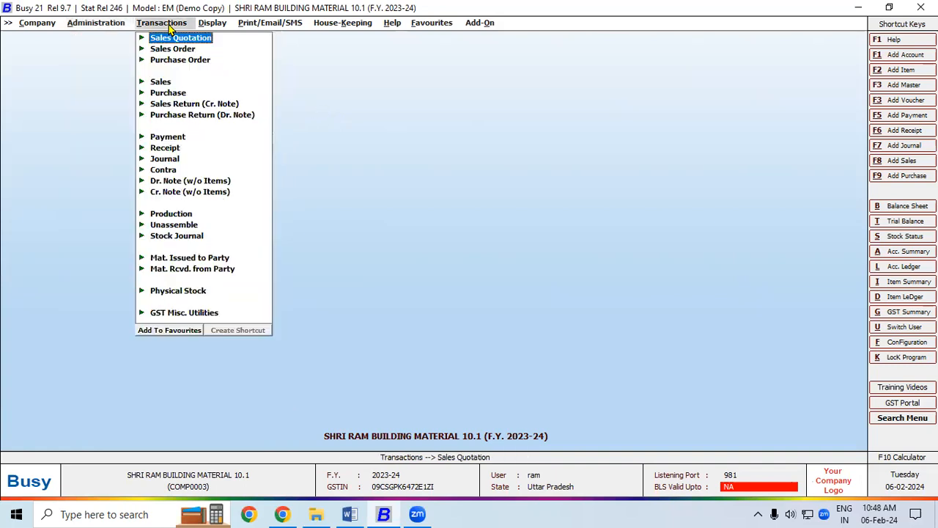
left_click(163, 82)
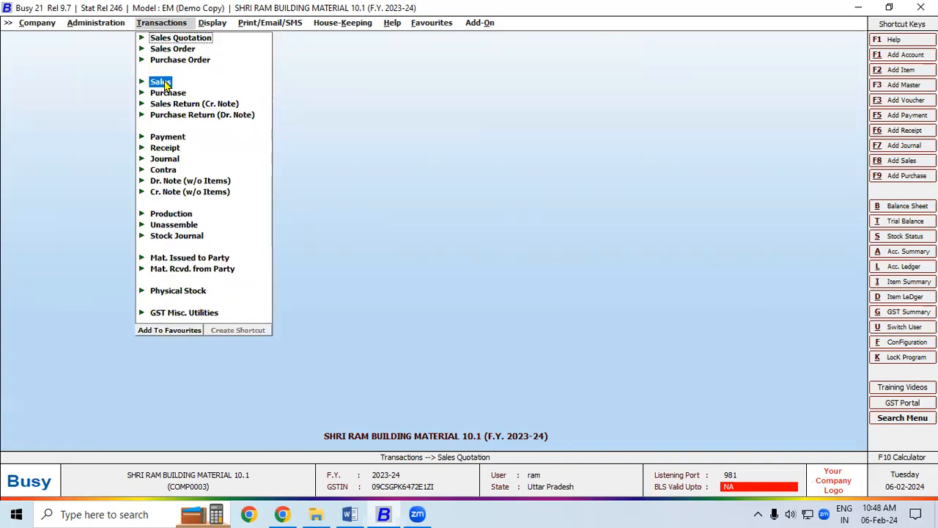
left_click(182, 92)
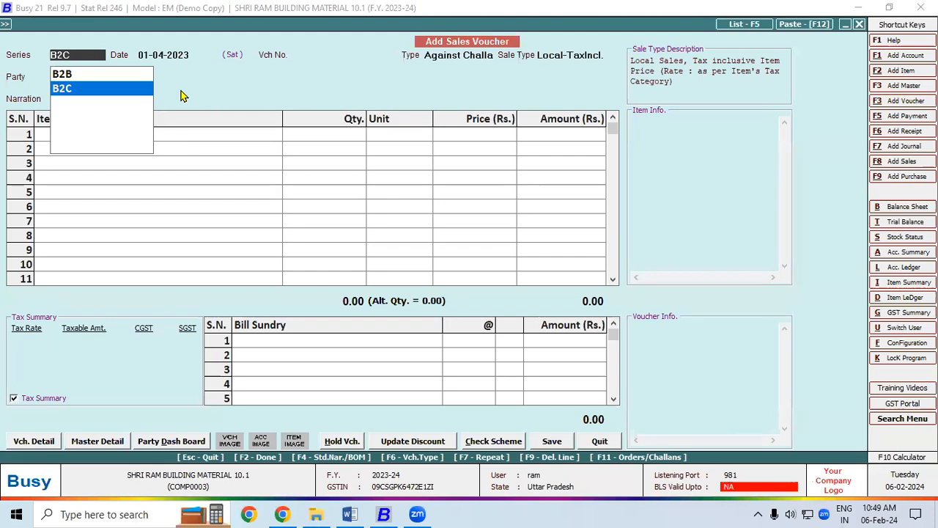
Use series B2C, keep the date, choose Direct and Local-TaxIncl., then create a new party account with F3.
key("Up")
key("Down")
key("Up")
key("Down")
key("Return")
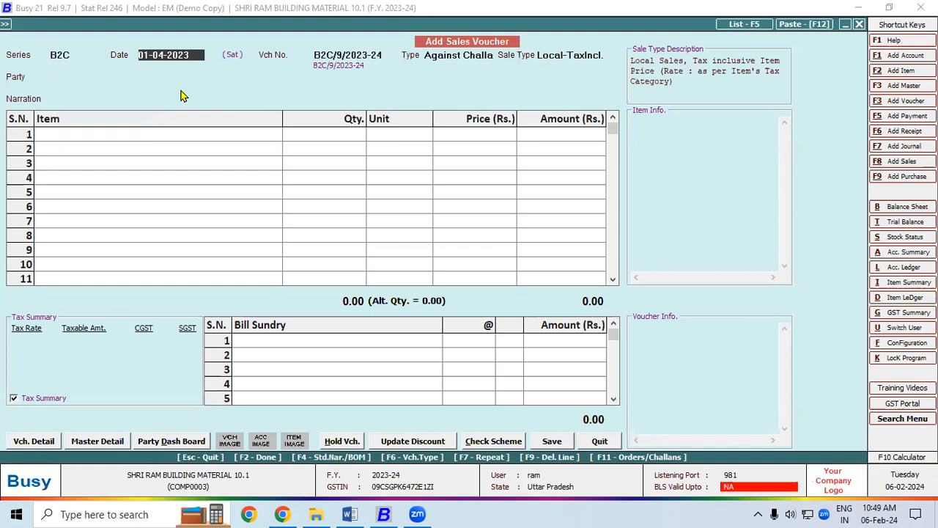
key("Return")
key("Up")
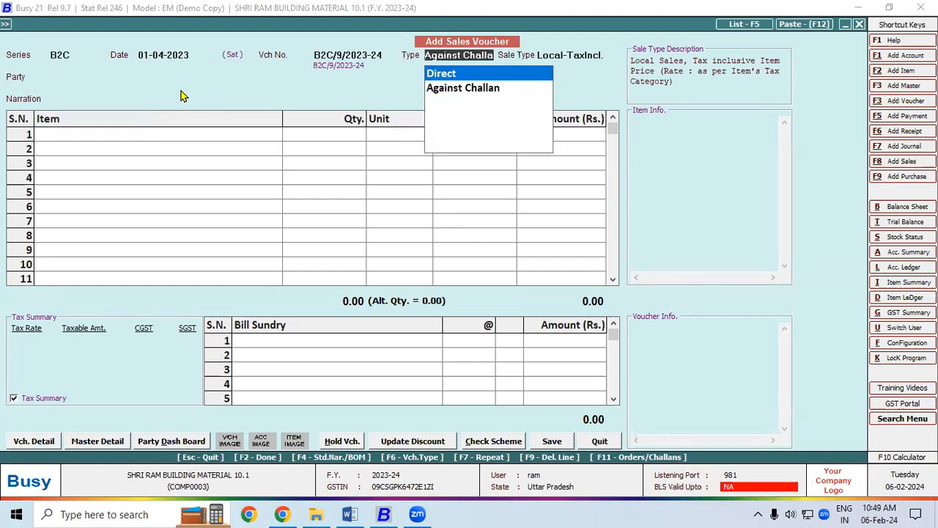
key("Return")
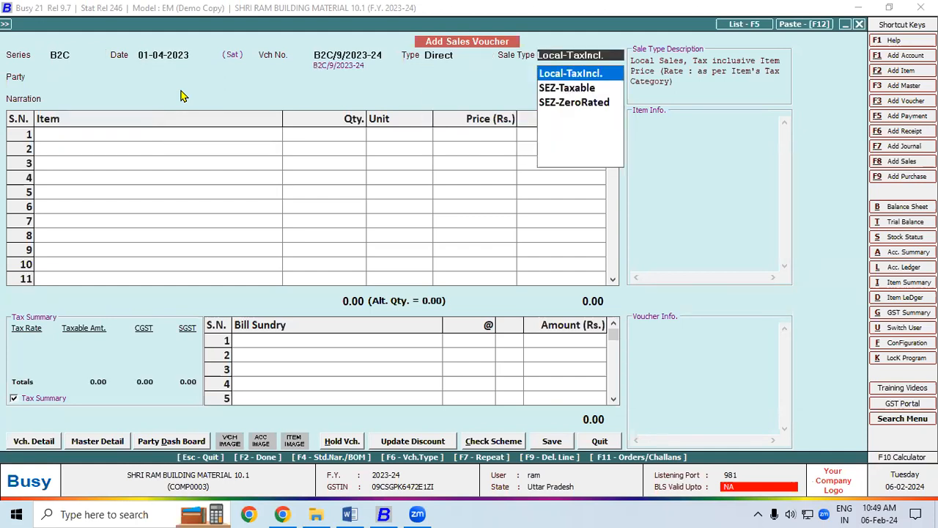
key("Return")
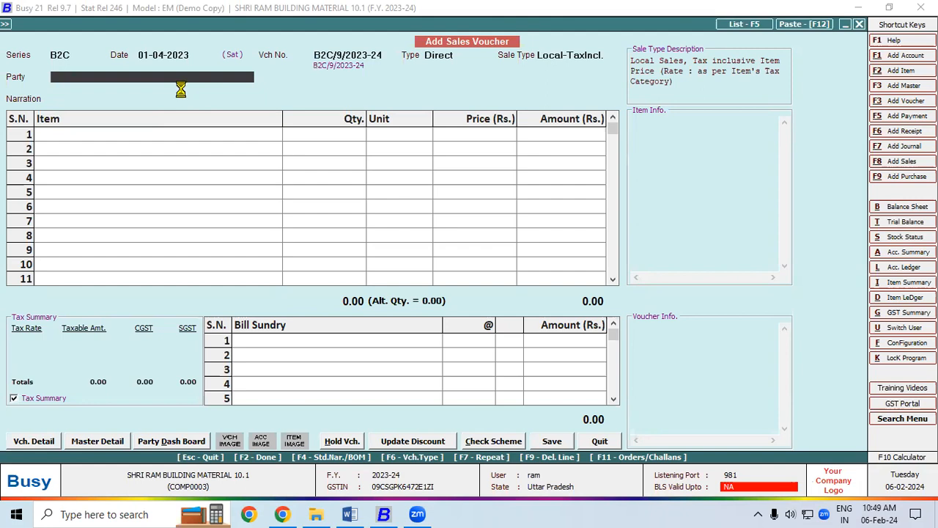
key("F3")
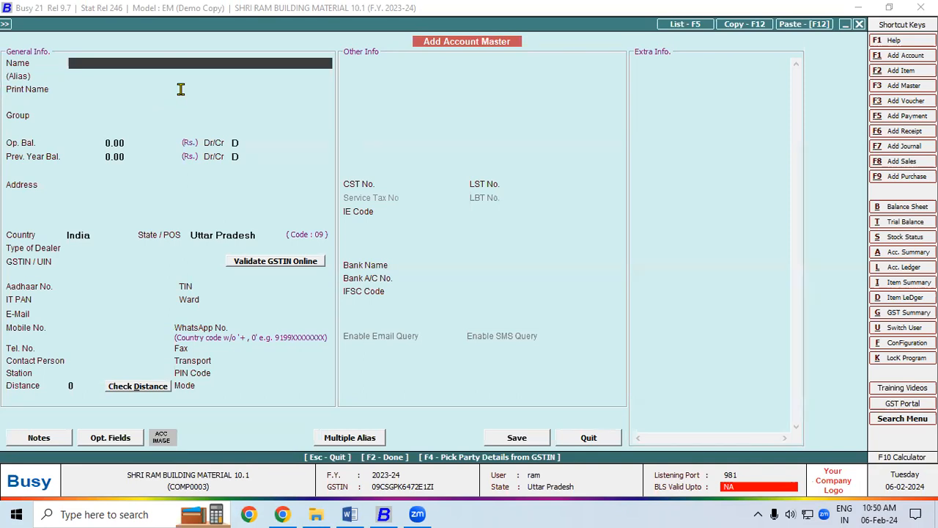
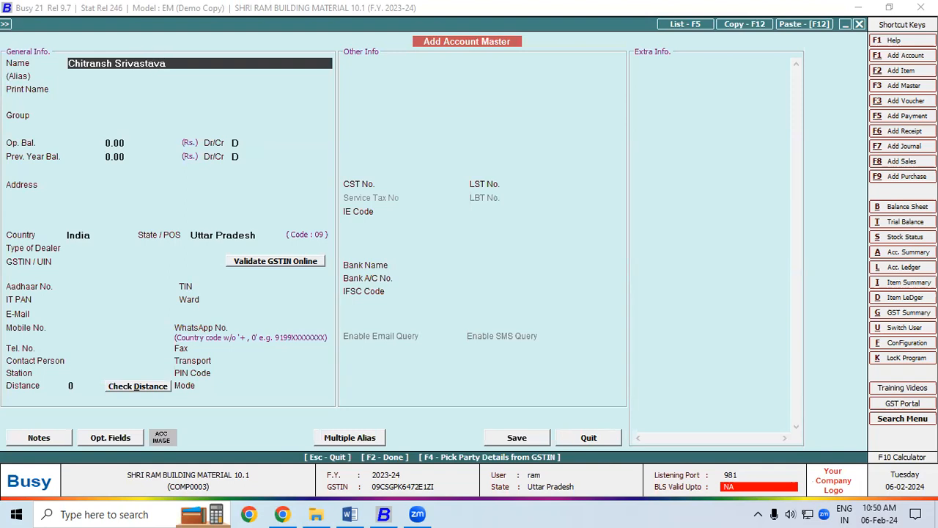
Enter the customer's name and place the account under Sundry Debtors with no credit limit.
key("Return")
key("Return")
key("Return")
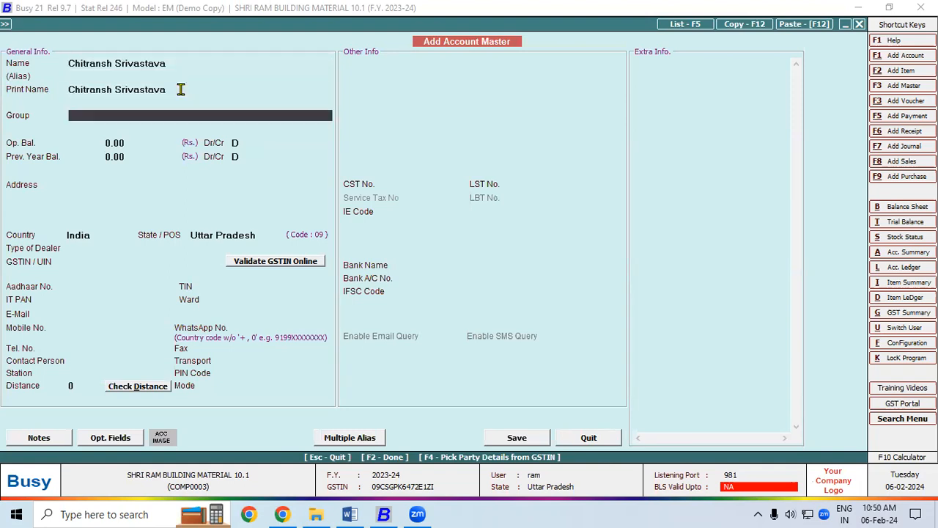
type("sun")
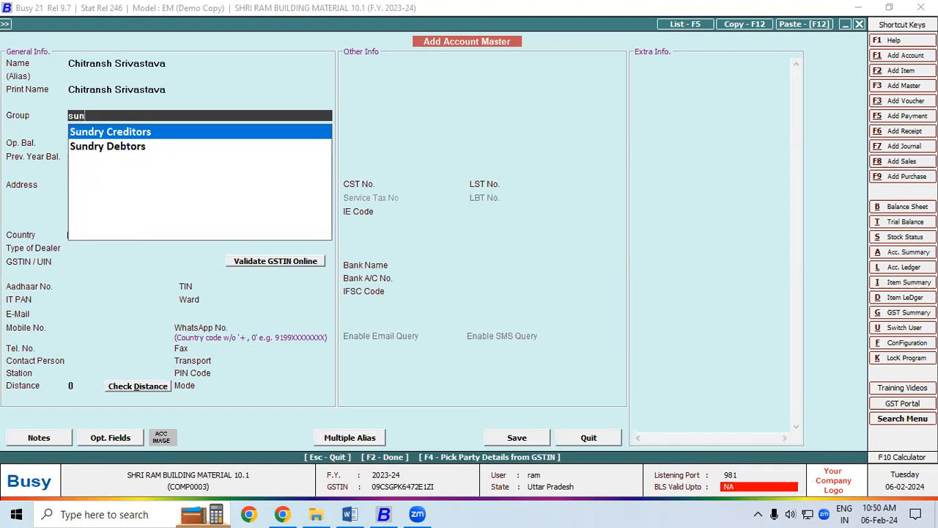
key("Down")
key("Return")
key("Return")
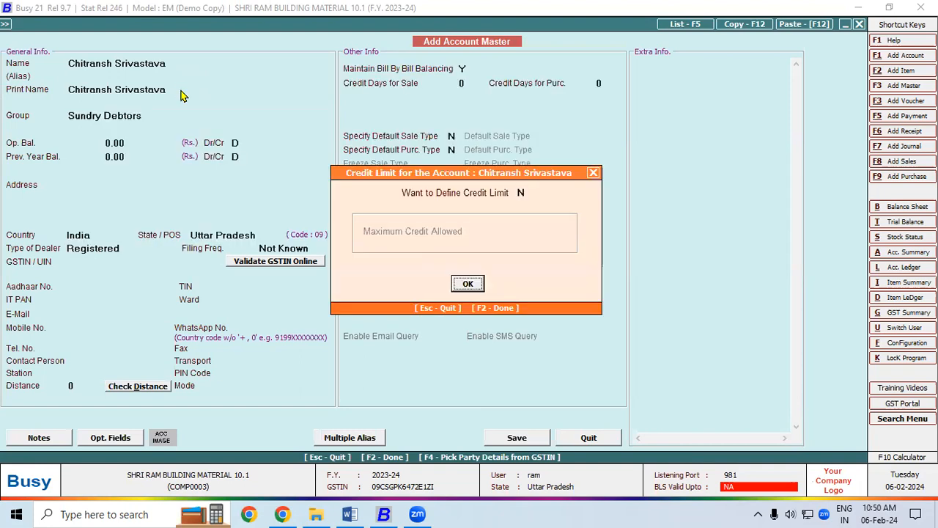
key("Return")
key("Return")
key("Return")
key("Return")
key("Return")
key("Return")
key("Return")
Enter the customer's two-line address and set Type of Dealer to Un-Registered.
key("Return")
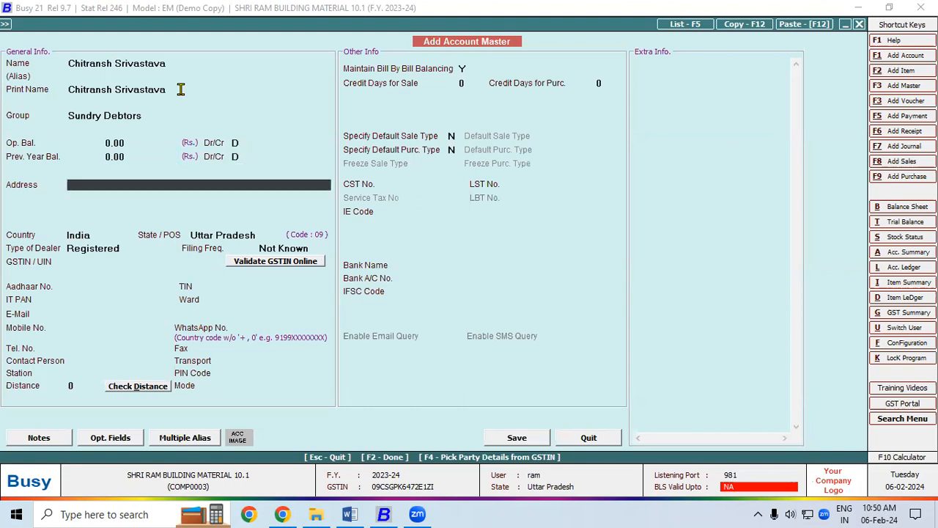
type("T")
key("BackSpace")
key("Return")
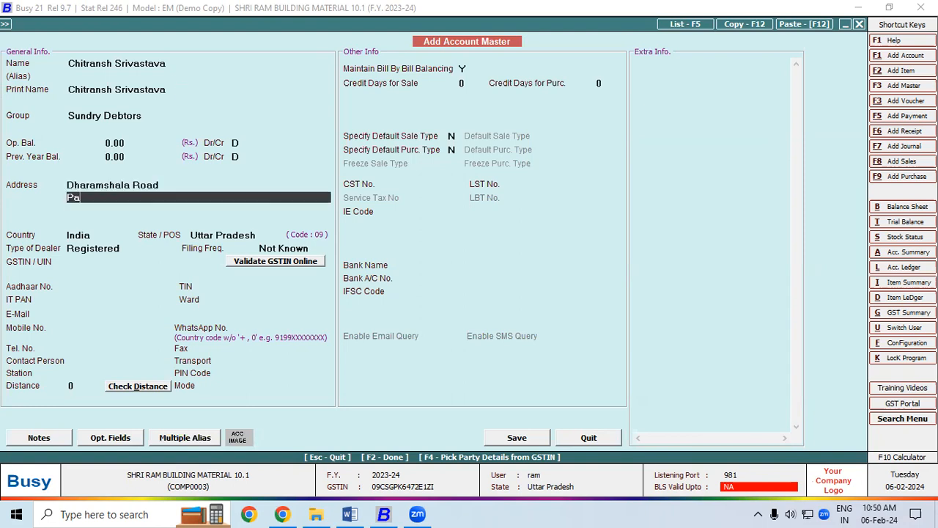
key("Return")
key("Return")
key("Return")
key("Return")
key("Down")
key("Return")
key("Return")
key("Return")
key("Return")
key("Return")
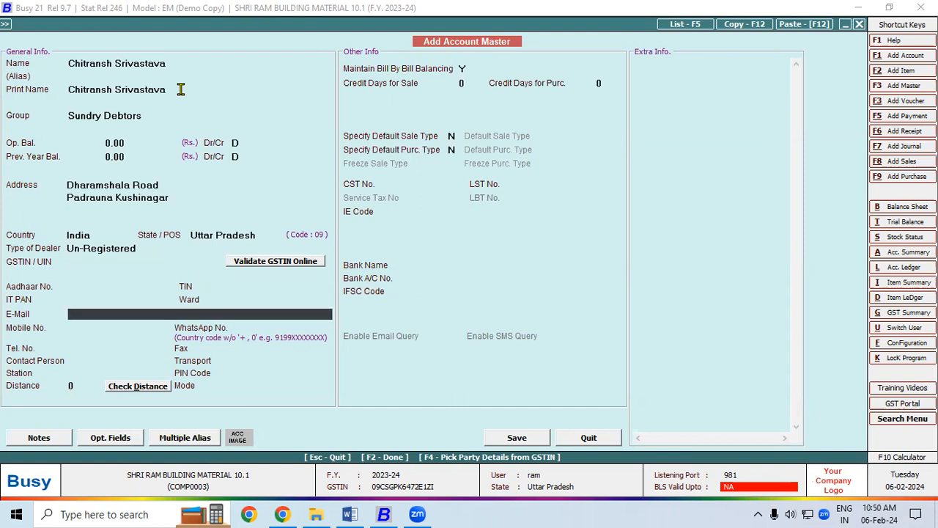
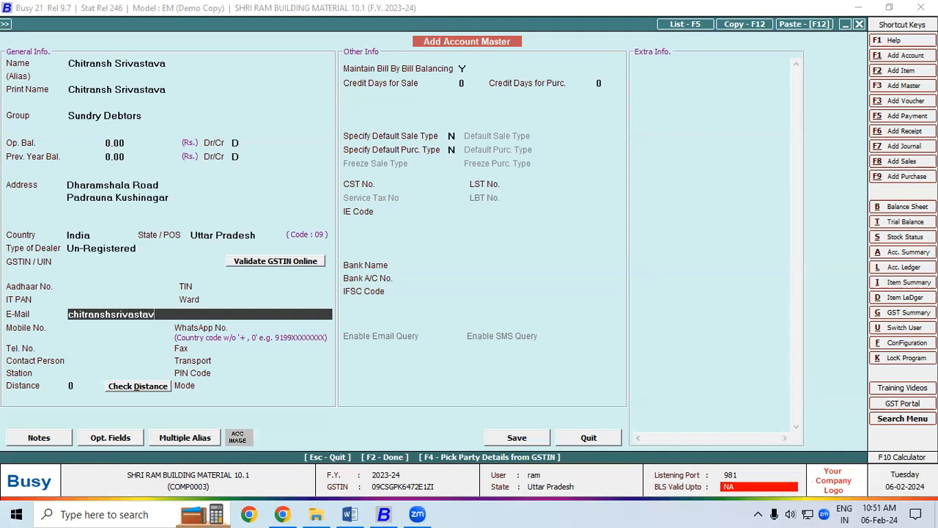
Enter the customer's e-mail, correct its 'gmial' typo to 'gmail', and save the account.
key("Return")
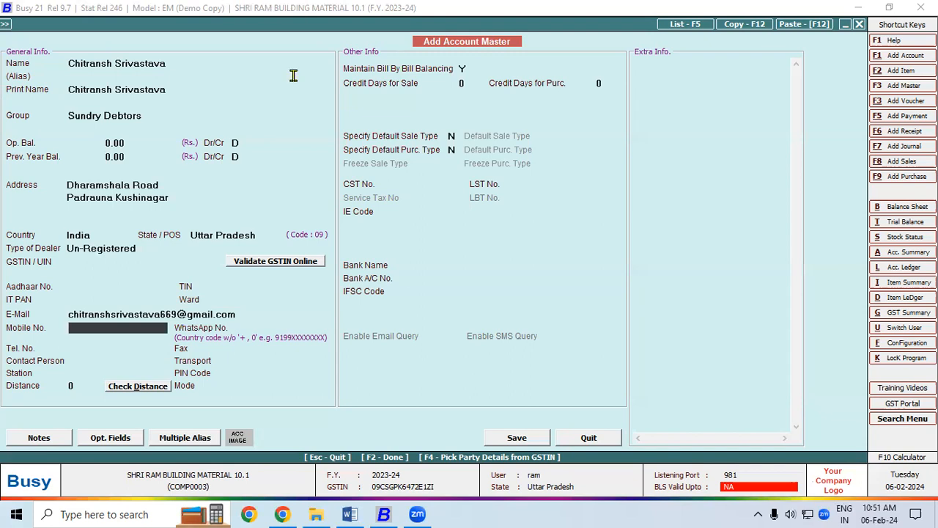
left_click(518, 439)
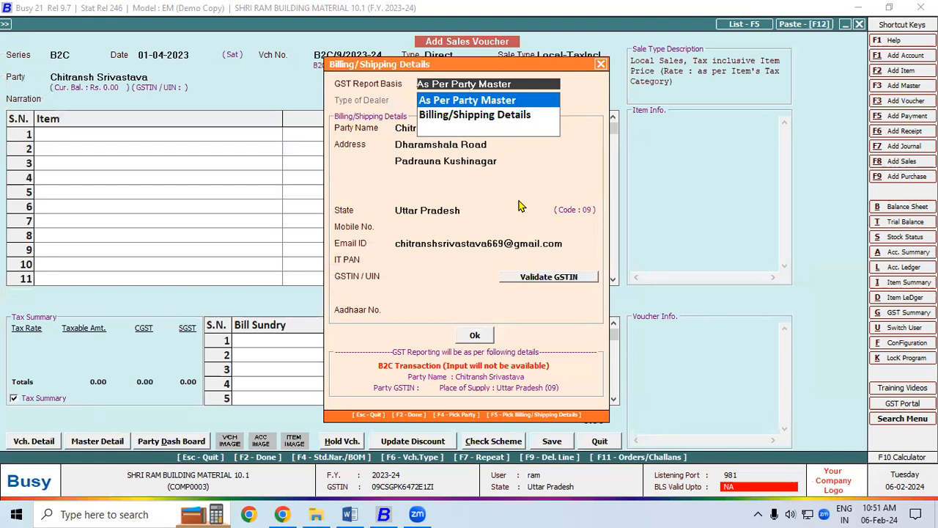
Keep billing As Per Party Master, add the customer's mobile number, and confirm.
left_click(420, 224)
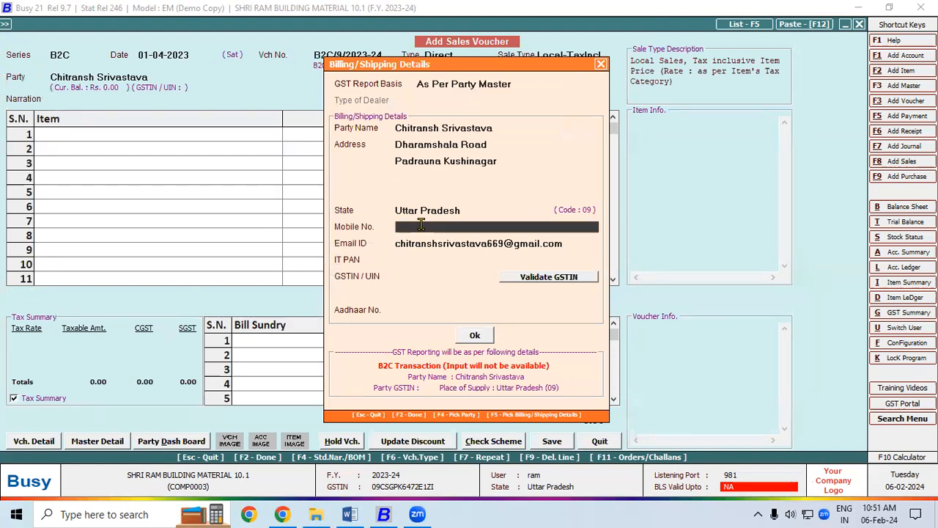
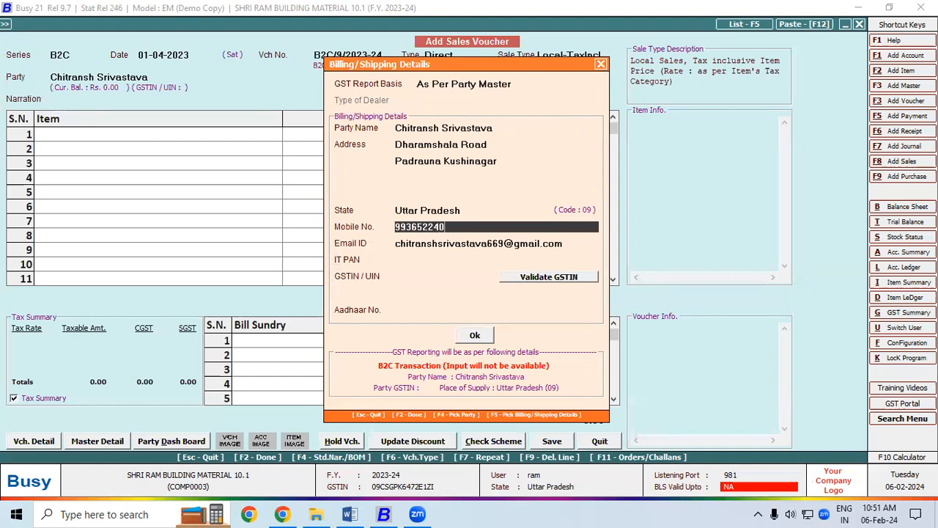
key("Return")
key("Return")
key("Return")
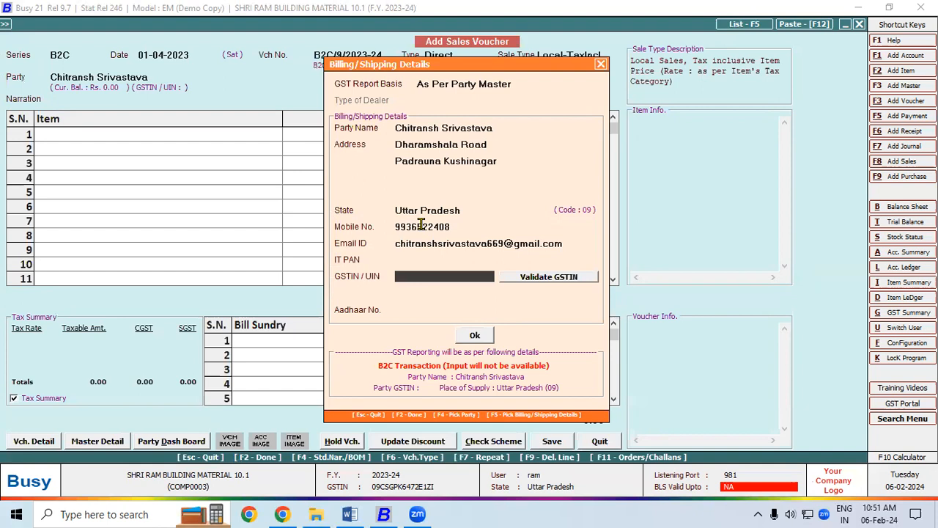
left_click(474, 336)
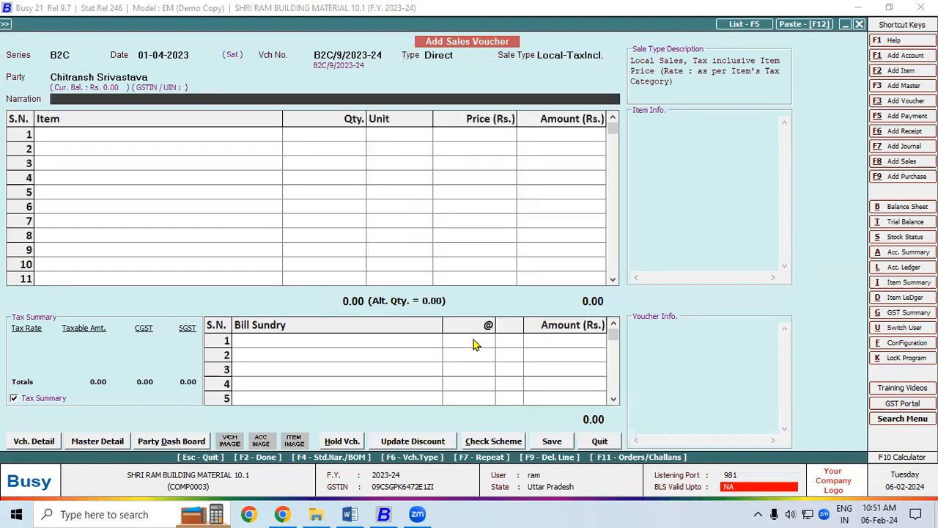
Enter row 1 as 2 Aspire CPU I3/4GB/240GB at 12,500 each.
left_click(101, 134)
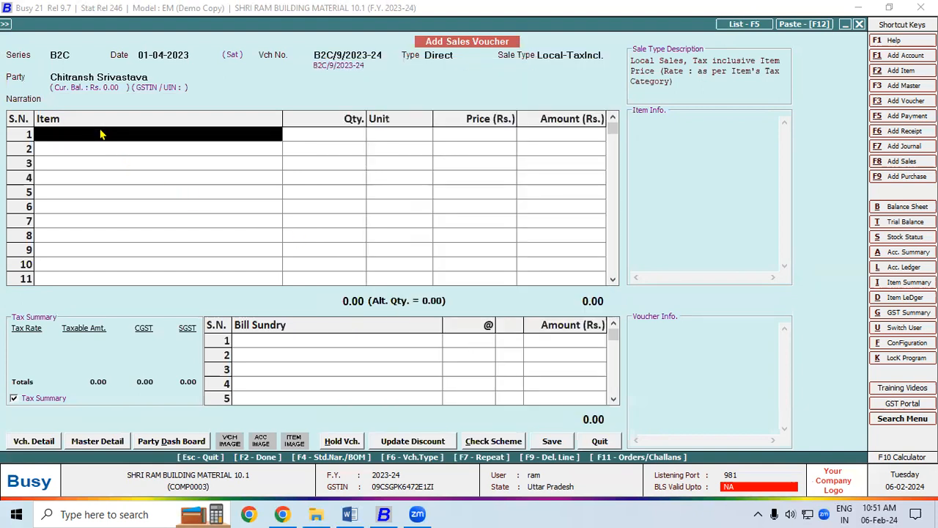
left_click(98, 127)
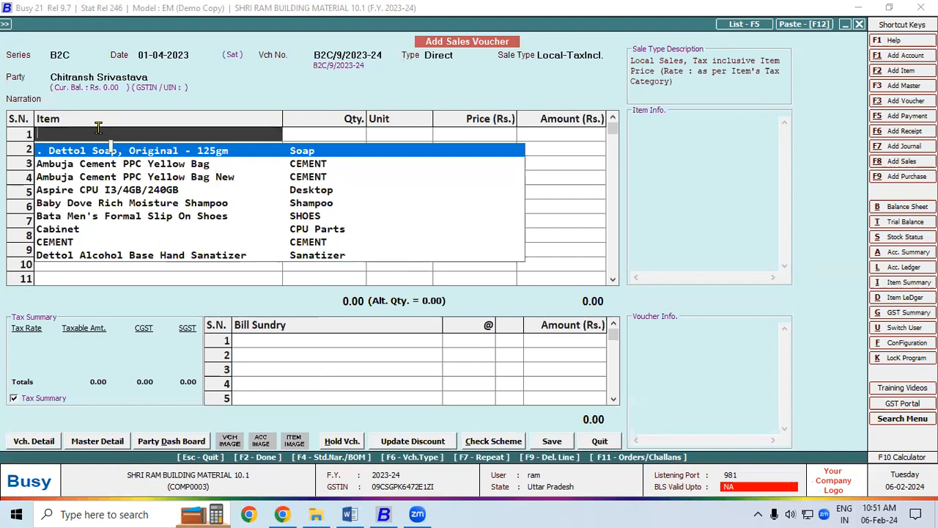
key("Down")
key("Down")
key("Down")
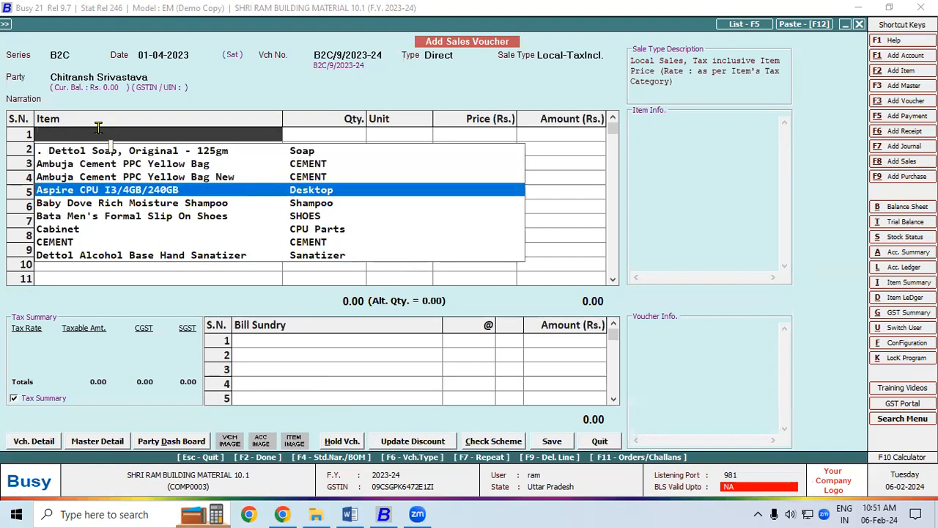
key("Return")
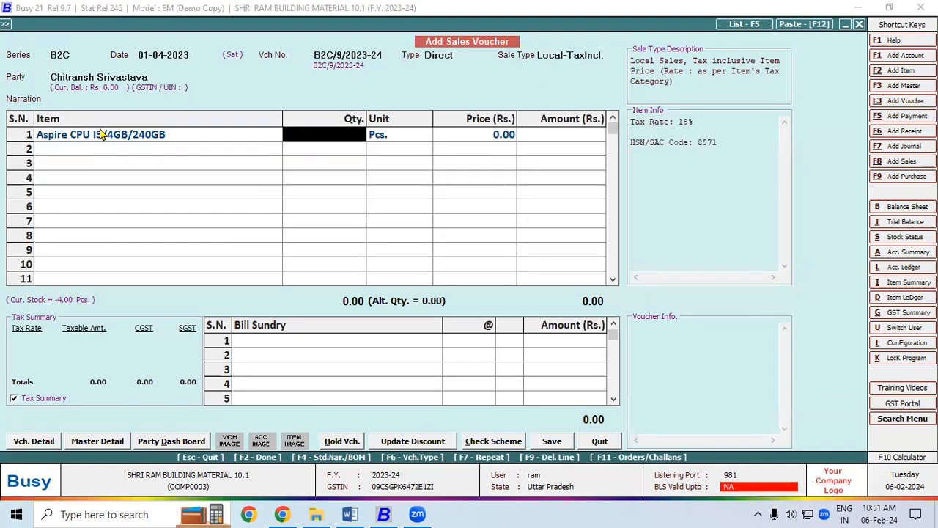
type("2")
key("Return")
key("Return")
type("12500")
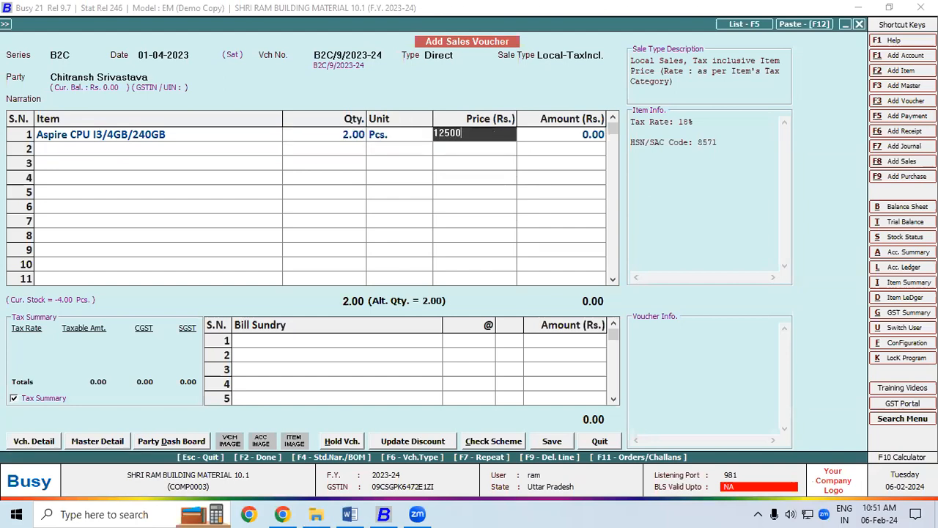
key("Return")
key("Return")
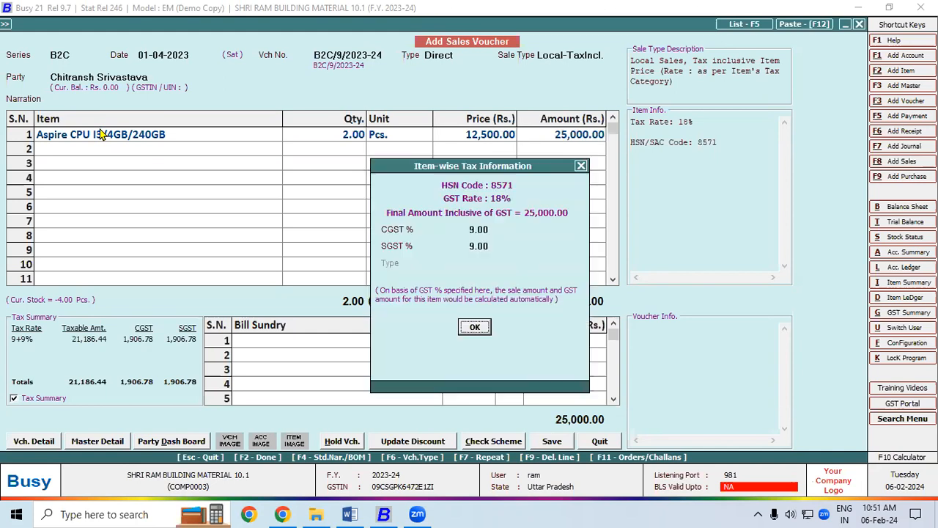
key("Return")
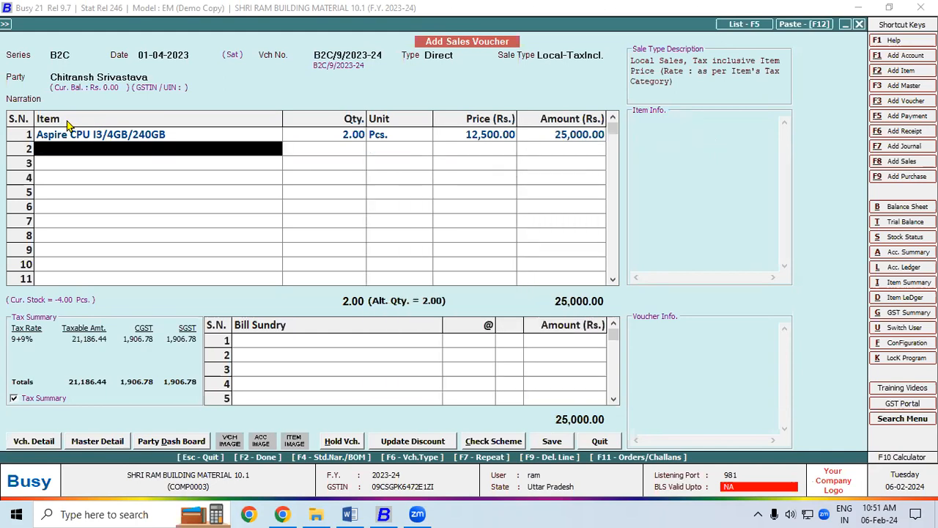
Save the voucher, accepting the new bill reference and TIRUPATI transport details.
left_click(548, 442)
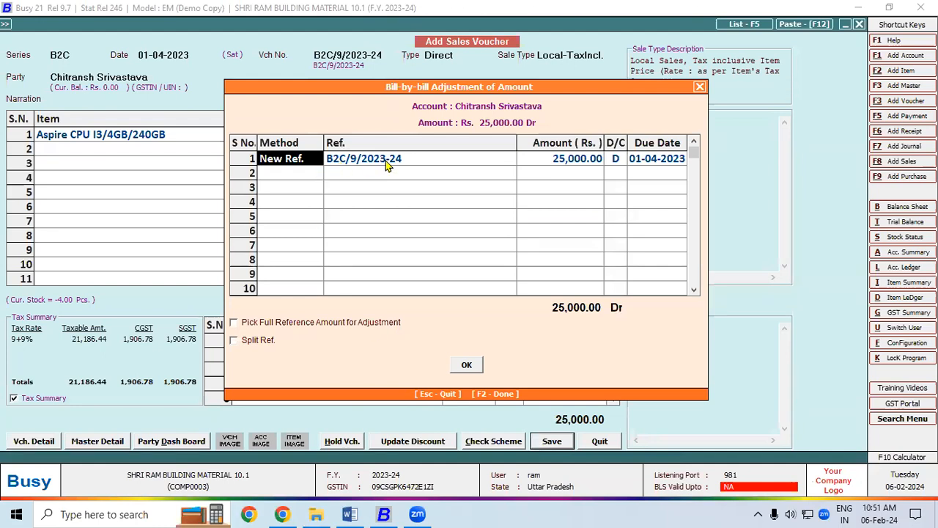
left_click(468, 364)
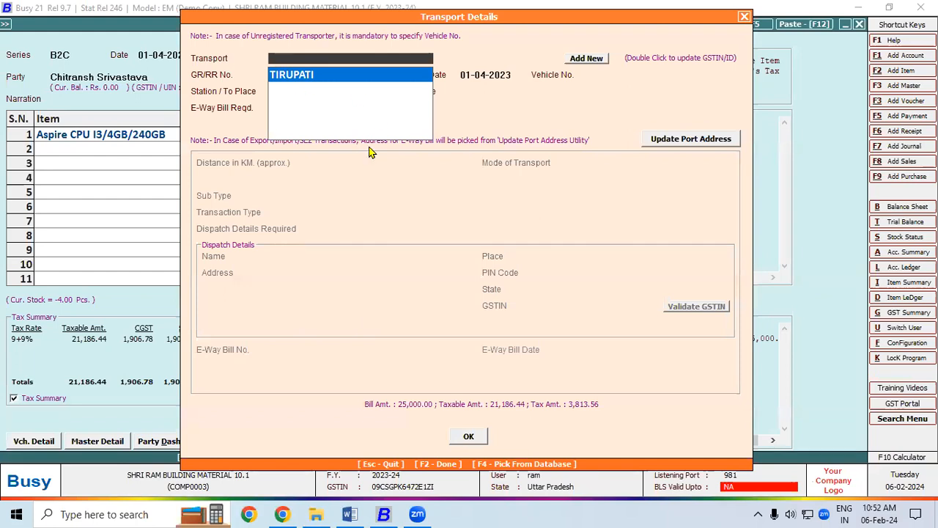
left_click(468, 438)
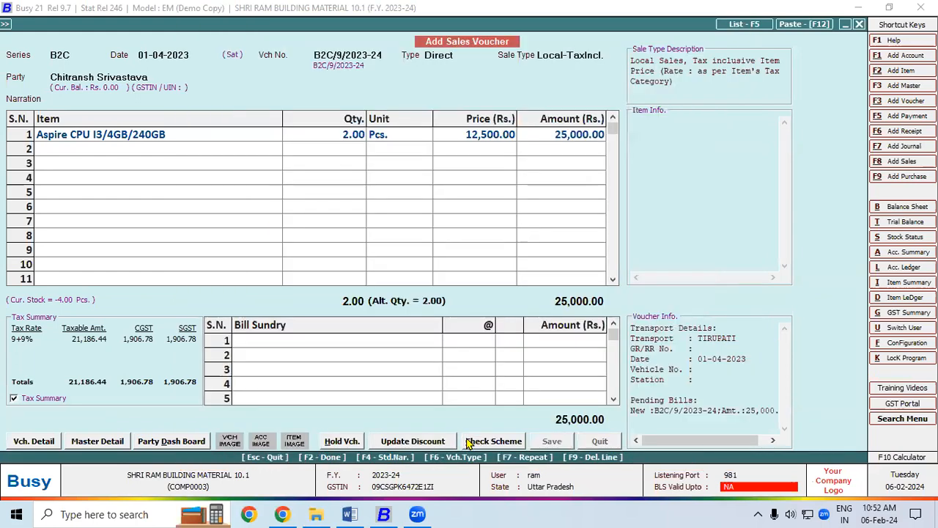
left_click_drag(439, 210, 258, 127)
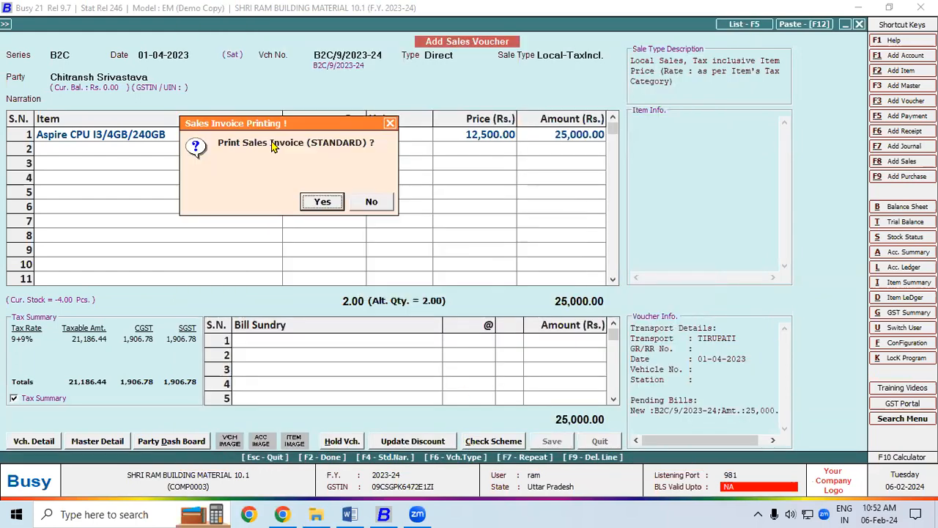
Confirm printing the sales invoice in STANDARD format and bring up its e-mail form.
left_click(326, 203)
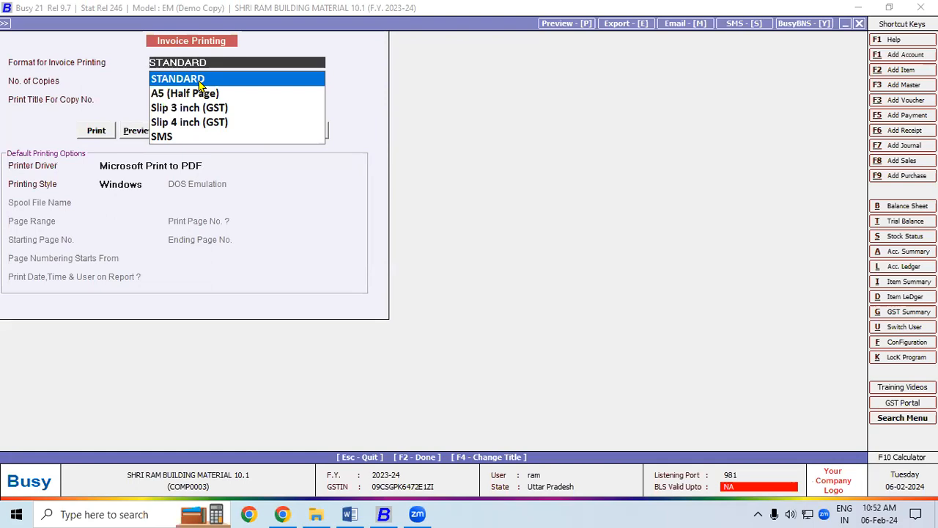
left_click(200, 85)
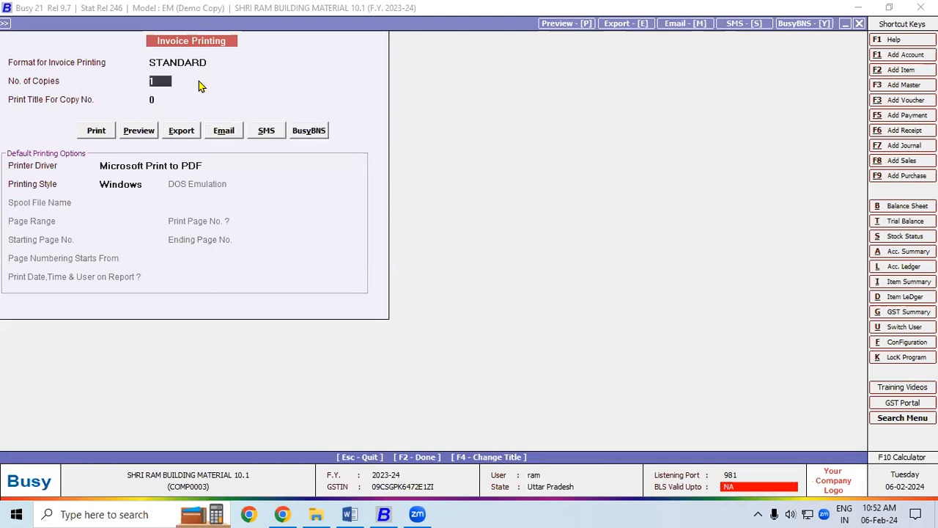
left_click(219, 132)
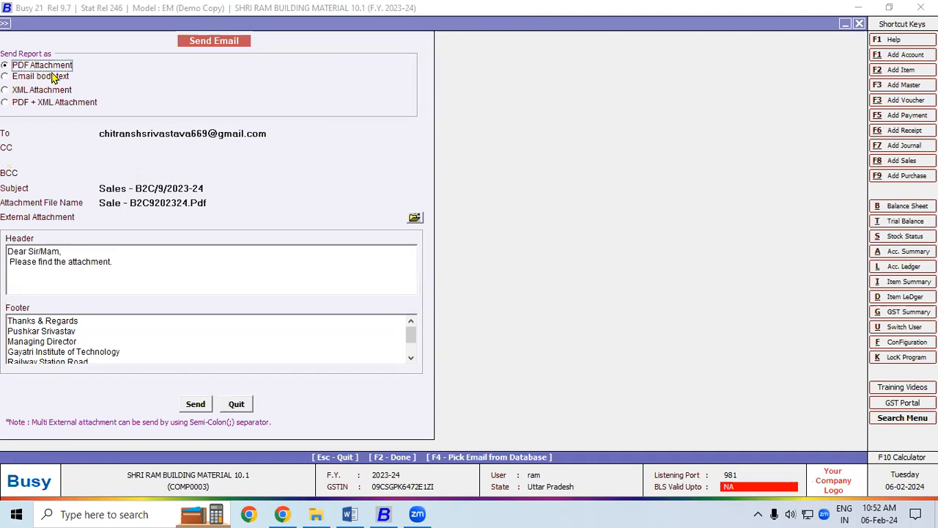
Send the STANDARD invoice e-mail and dismiss the 'Email sent' confirmation.
left_click(195, 404)
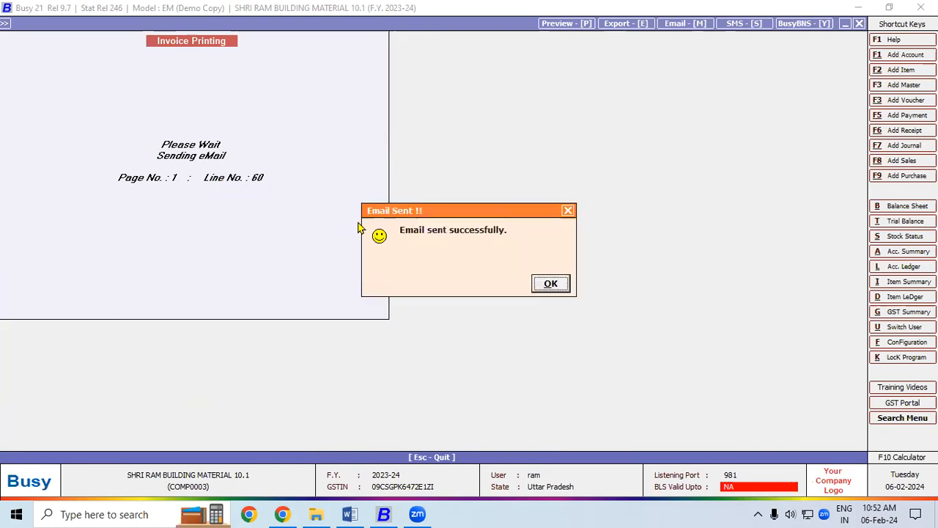
left_click_drag(402, 212, 334, 96)
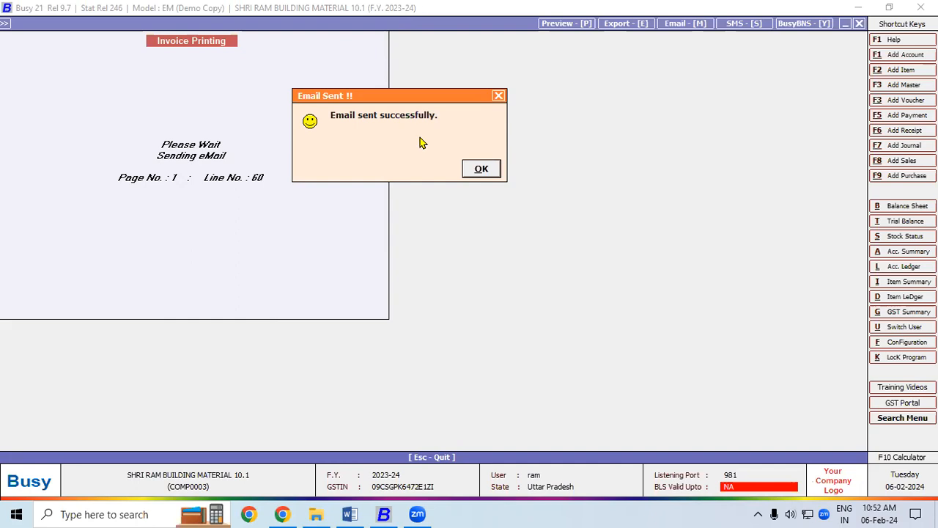
left_click(477, 169)
Leave the sales voucher and go to Administration > Masters > Account > Modify.
key("Escape")
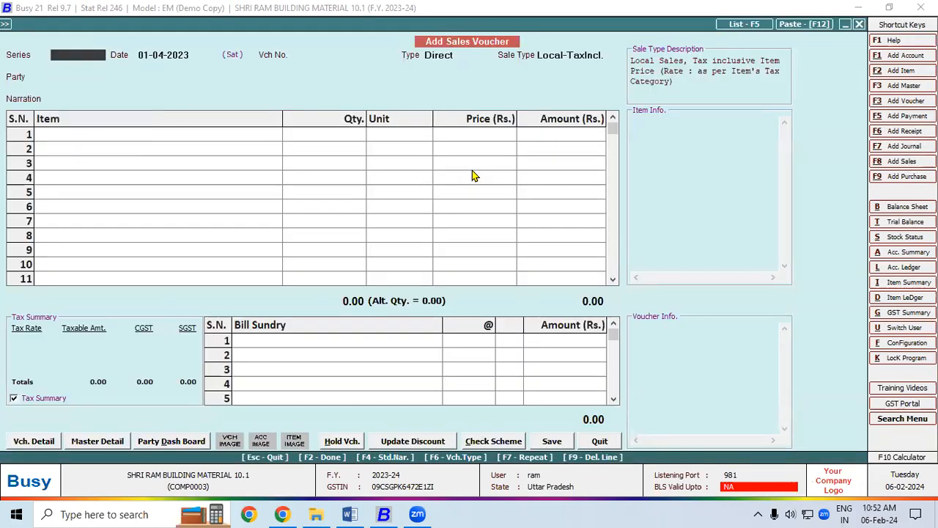
key("Escape")
key("Escape")
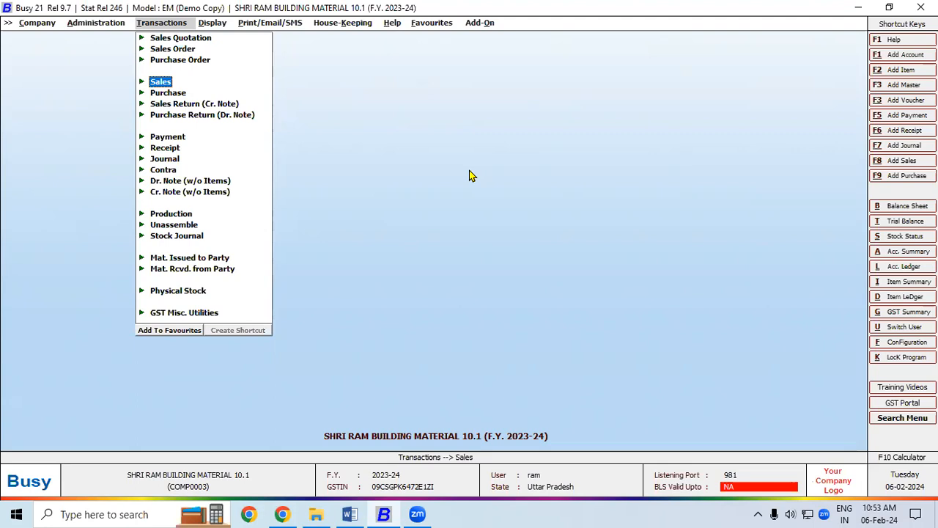
left_click(106, 25)
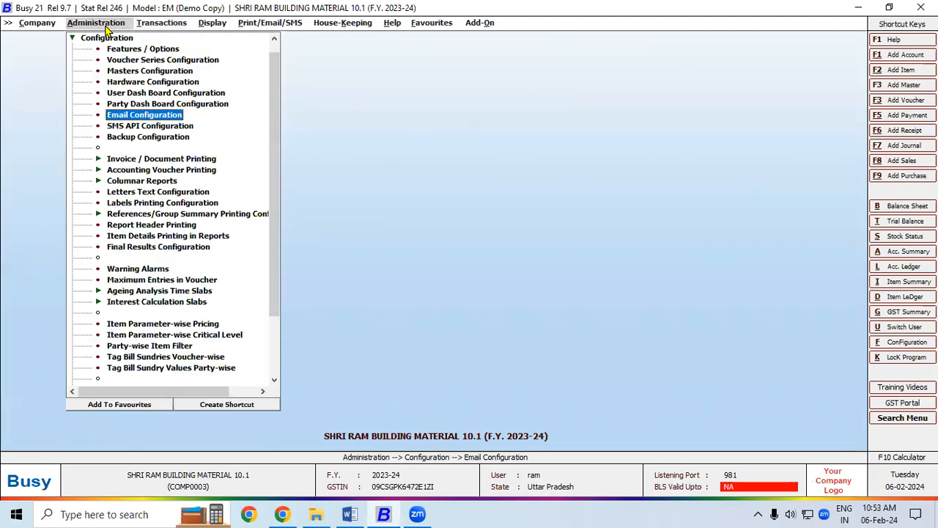
left_click(115, 42)
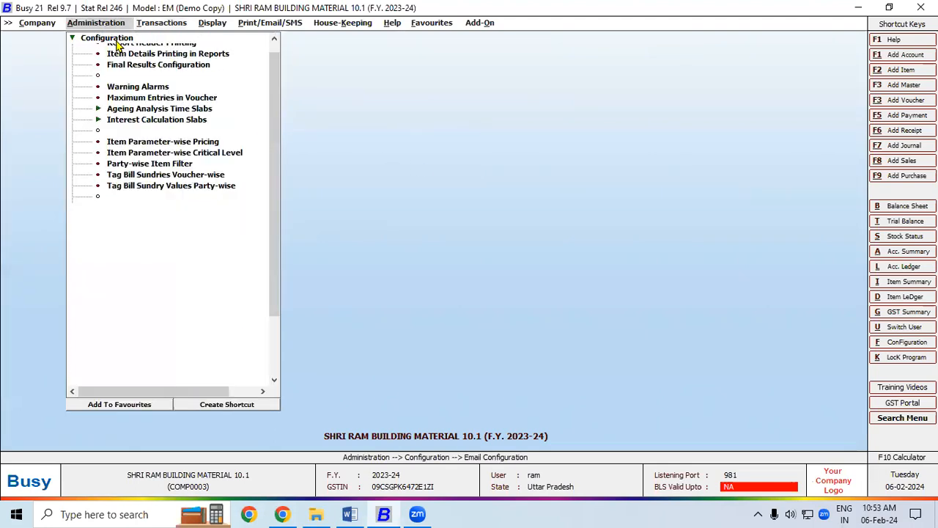
left_click(104, 40)
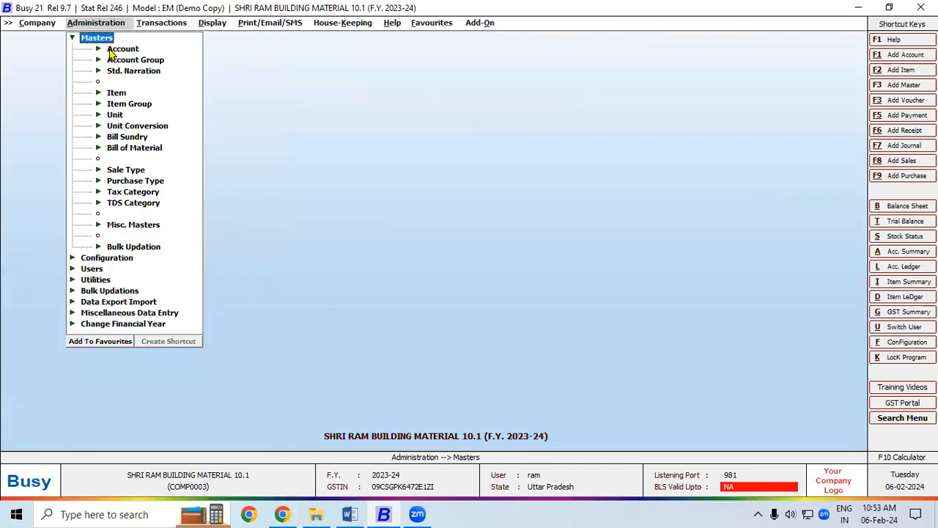
left_click(111, 49)
left_click(140, 72)
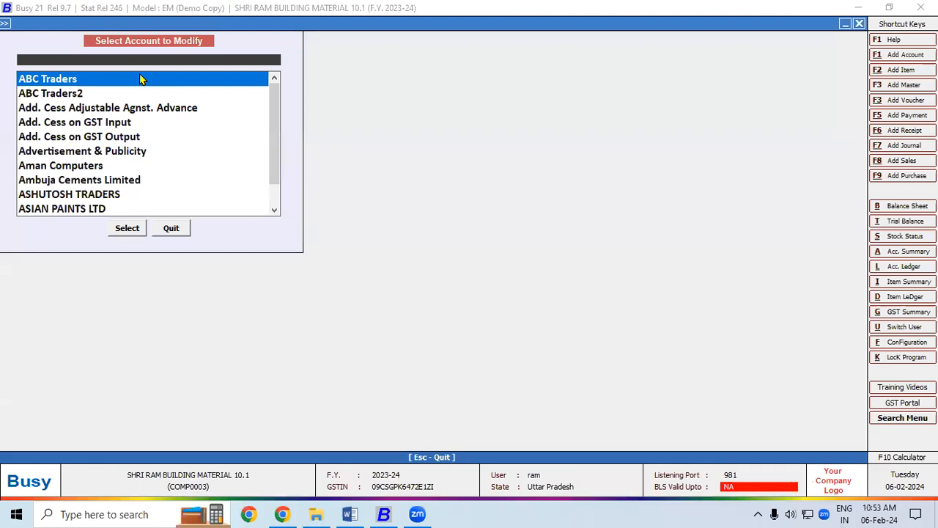
Search 'com' in the account list and open COMPUTER WORLD for editing.
type("a")
key("BackSpace")
type("com")
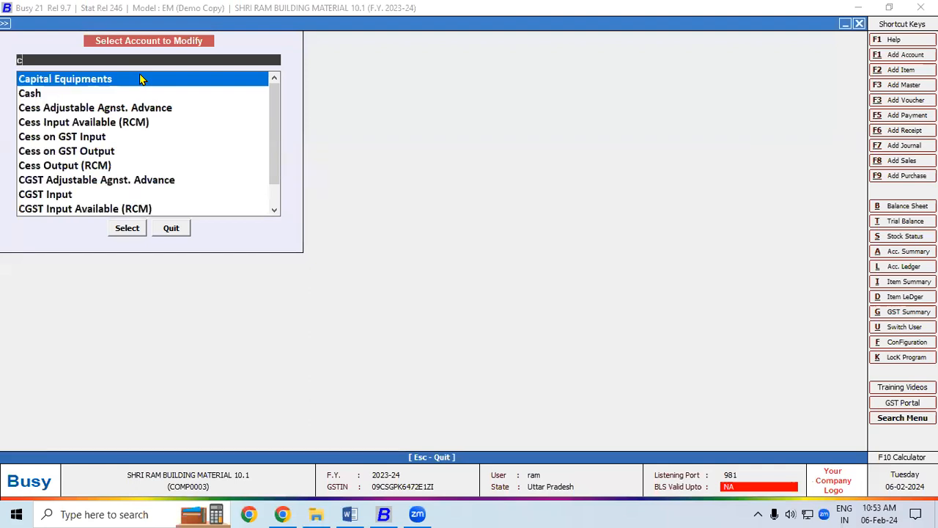
key("Down")
key("Down")
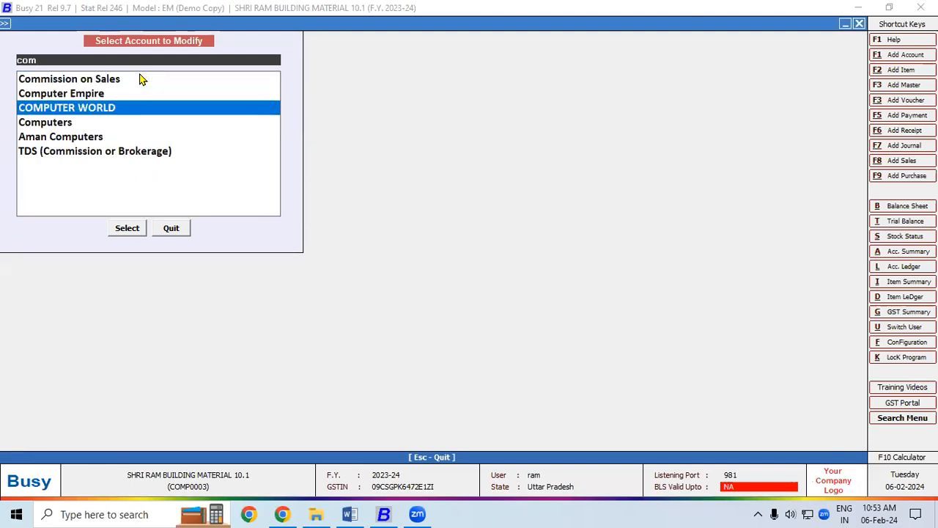
key("Return")
Enter the customer's Gmail address as COMPUTER WORLD's e-mail, fixing the '2' to '@', and save.
key("Return")
key("Return")
key("Return")
key("Return")
key("Return")
key("Return")
key("Return")
key("Return")
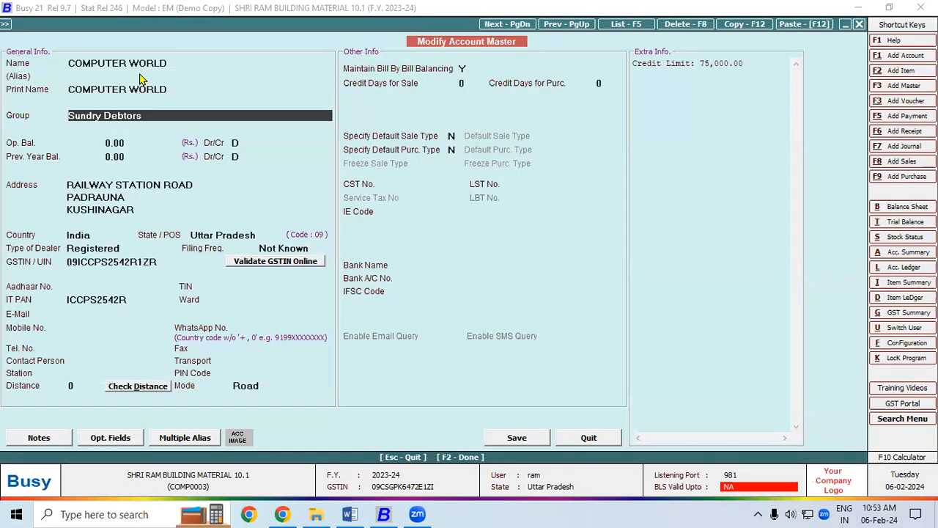
key("Return")
key("Return")
key("Return")
key("Return")
key("Return")
key("Return")
key("Return")
key("Return")
key("Return")
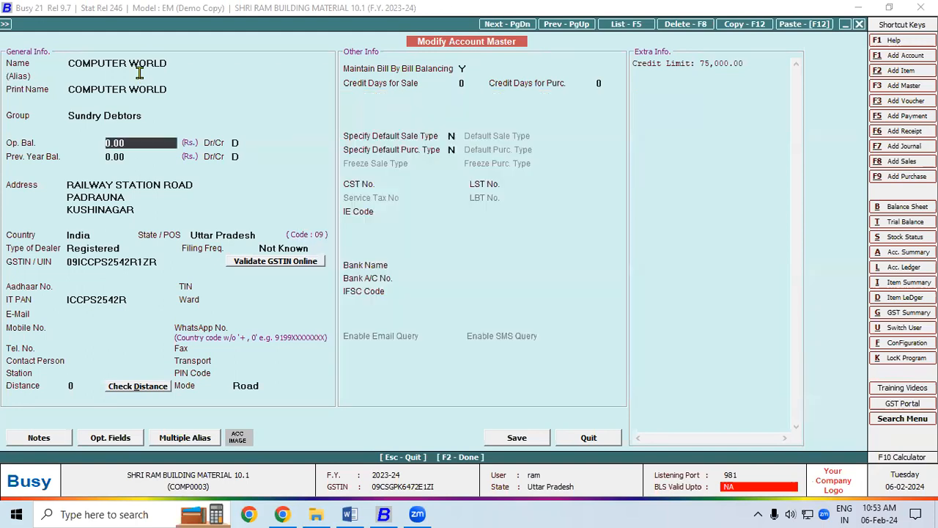
key("Return")
key("Return")
key("Return")
key("Return")
key("Return")
key("Return")
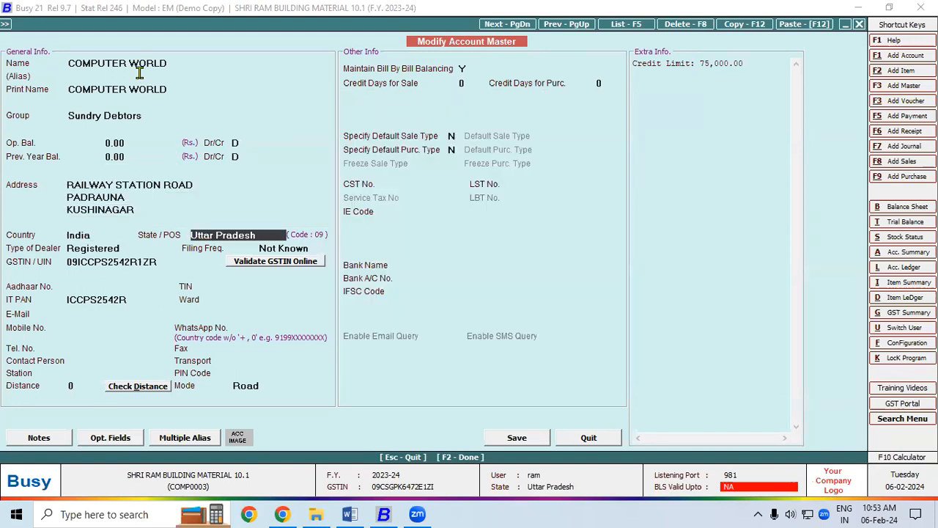
key("Return")
key("Return")
key("Return")
key("Return")
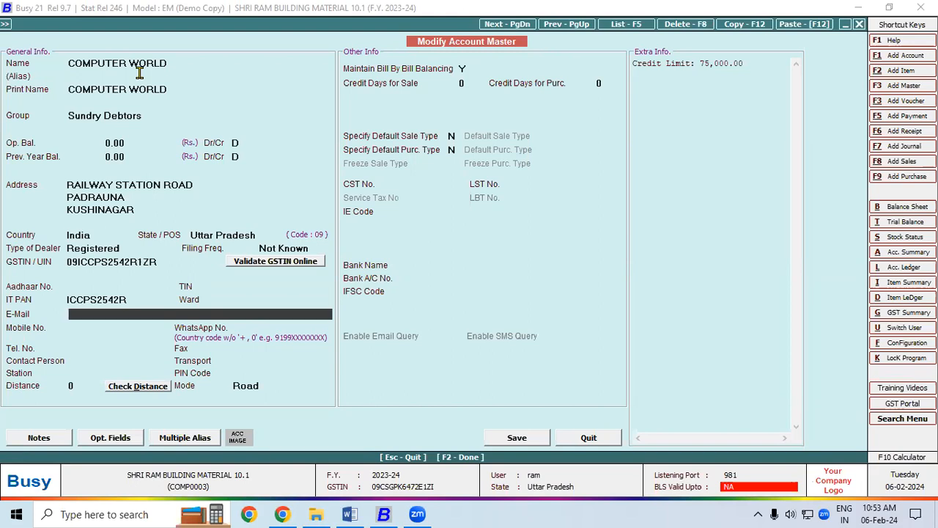
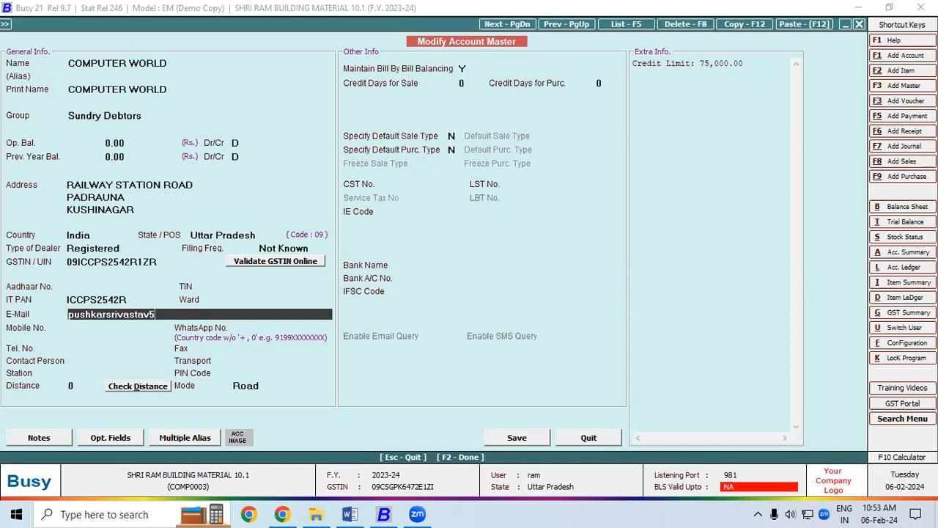
key("Return")
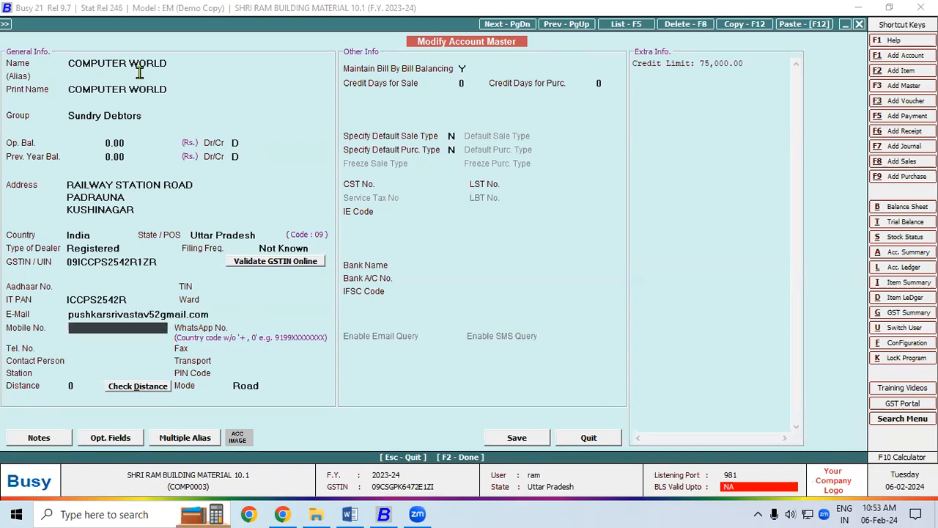
left_click(158, 314)
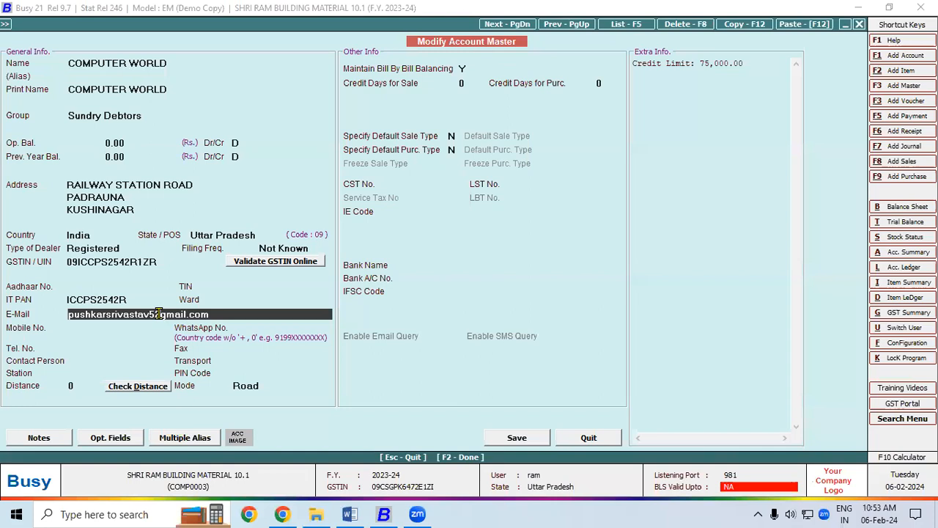
key("BackSpace")
type("@")
left_click(540, 440)
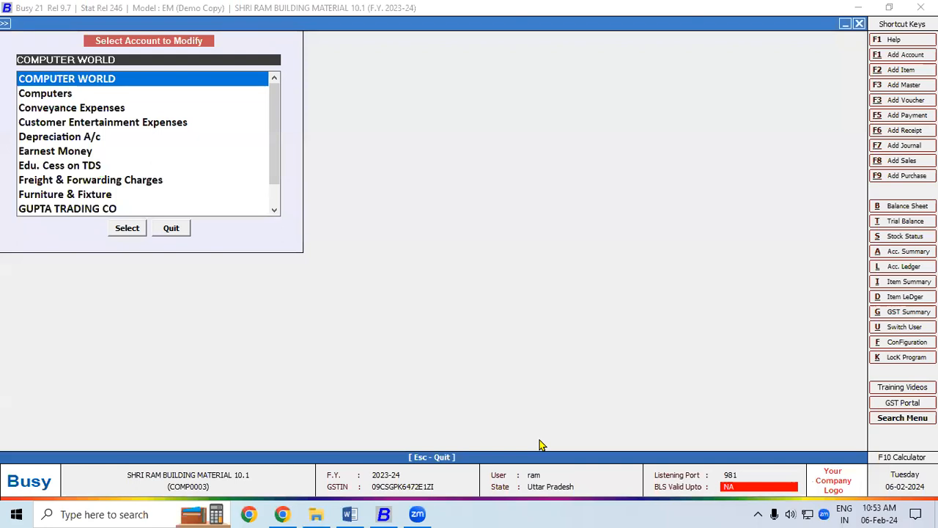
Display the COMPUTER WORLD account ledger and open its sale voucher B2B/1SRBM.
key("Escape")
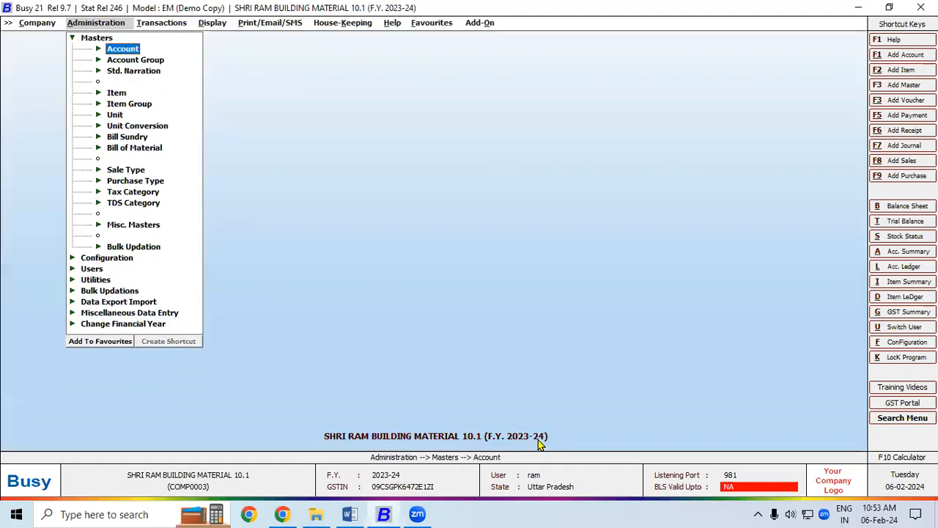
key("Right")
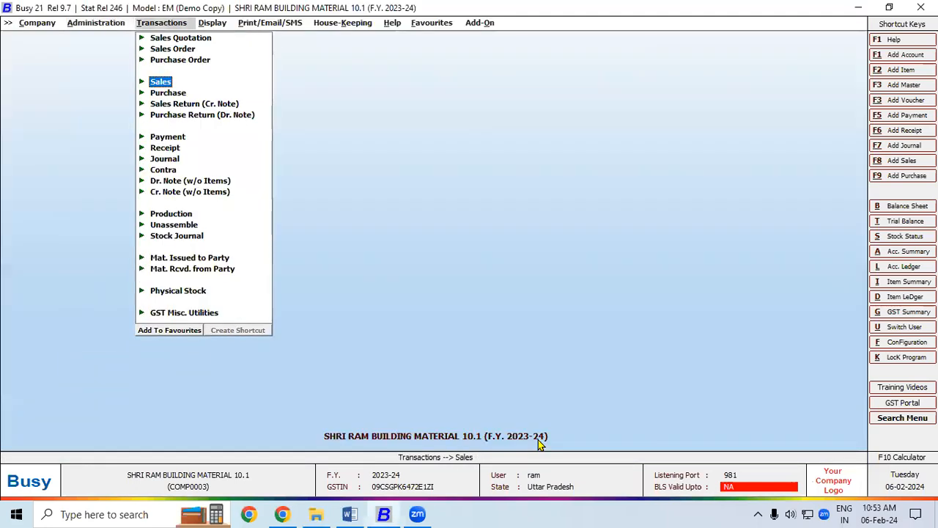
key("alt+l")
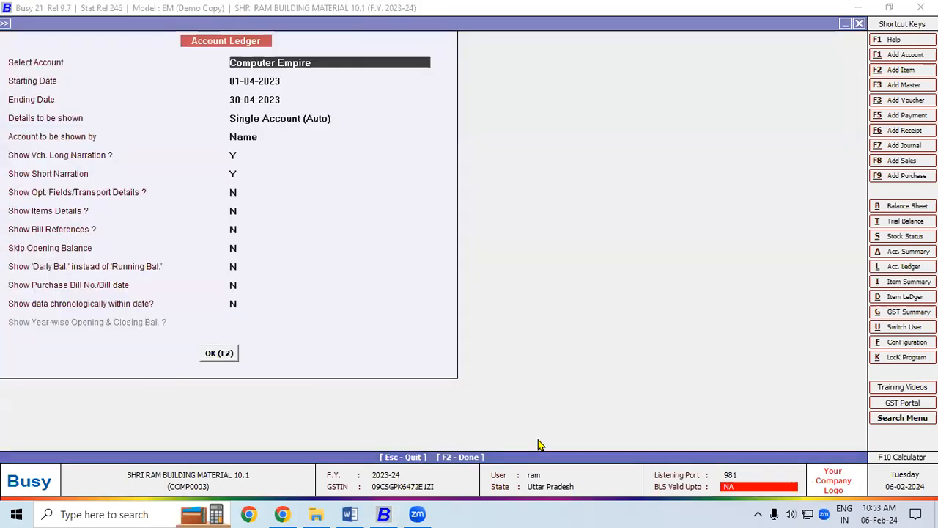
type("com")
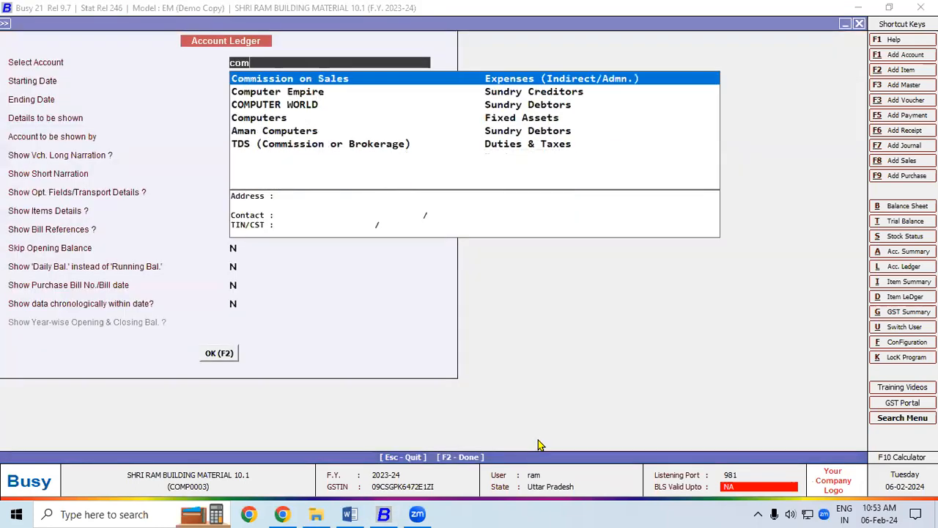
key("Down")
key("Down")
key("Return")
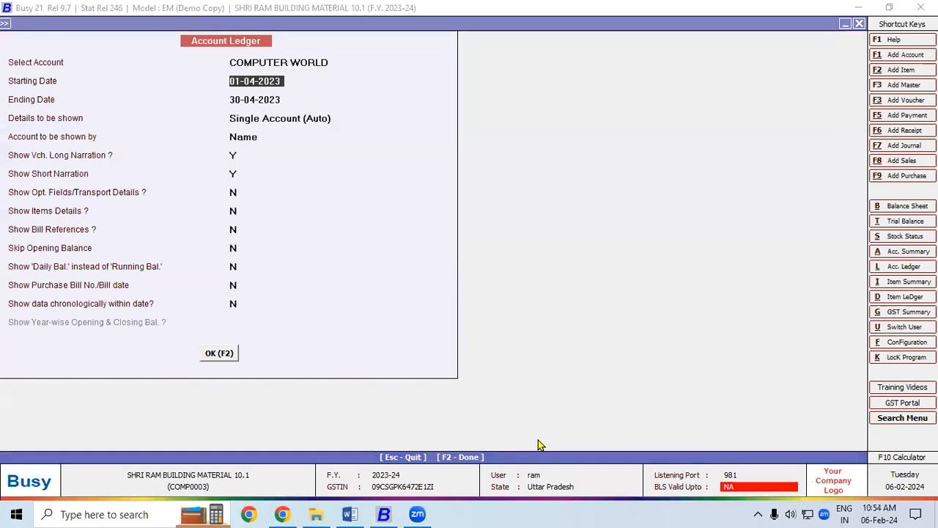
key("F2")
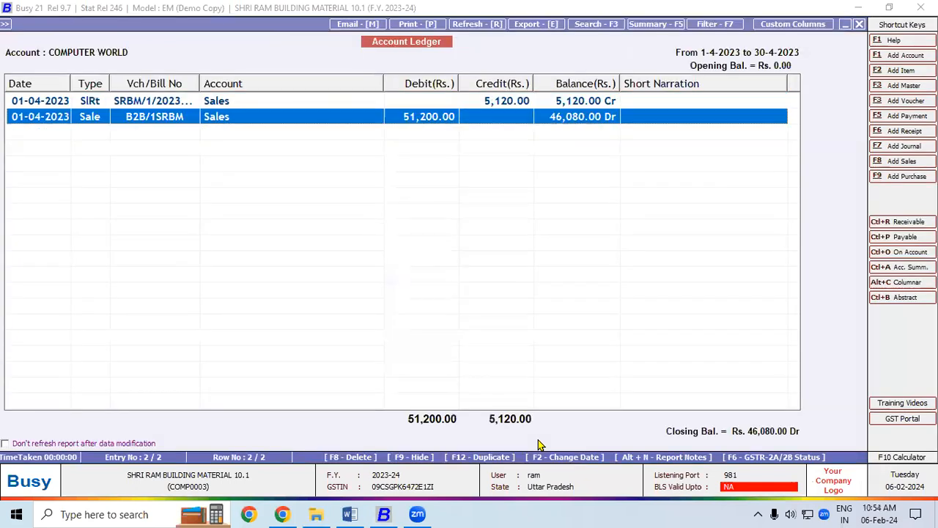
key("Up")
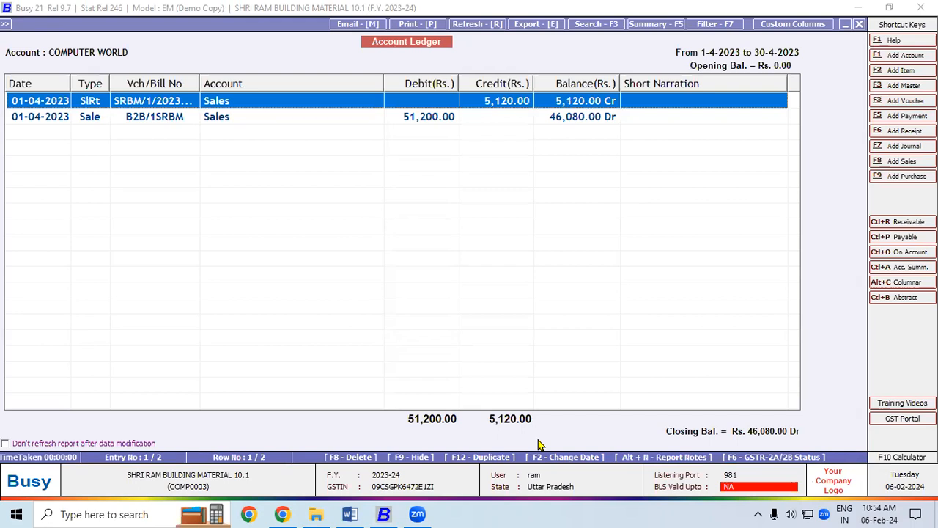
key("Down")
key("Return")
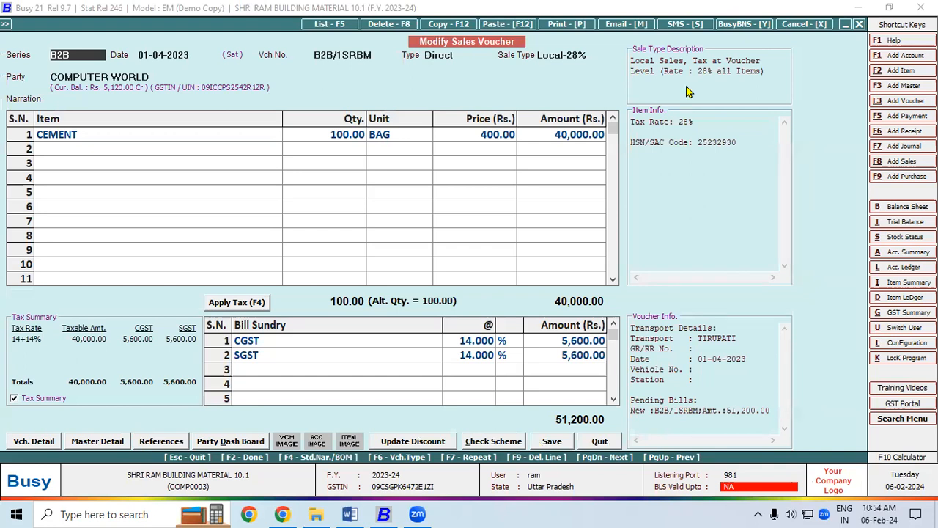
Start e-mailing voucher B2B/1SRBM in STANDARD format to reach the Send Email form.
left_click(628, 31)
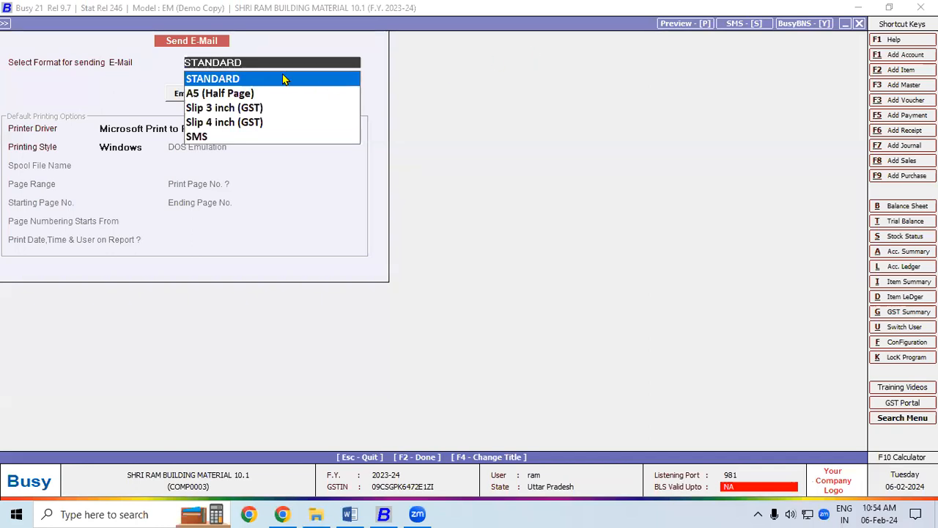
left_click(284, 79)
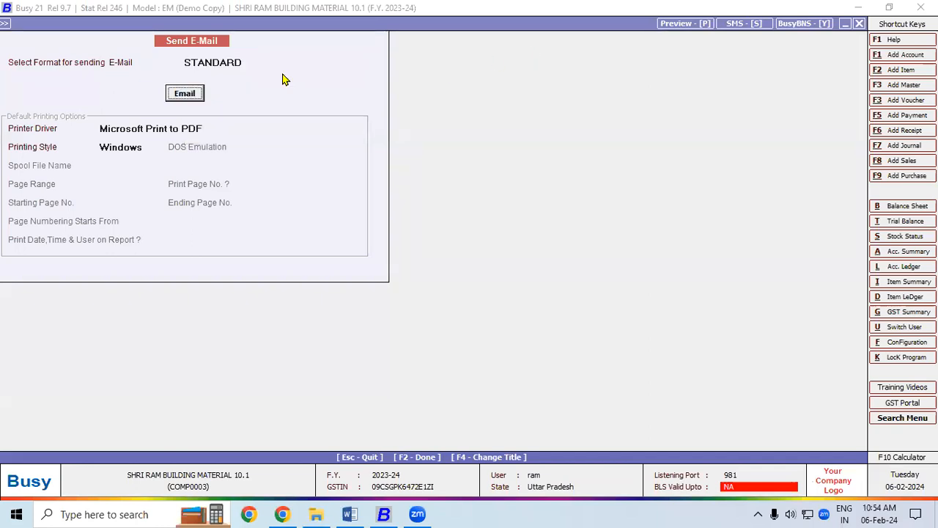
left_click(185, 93)
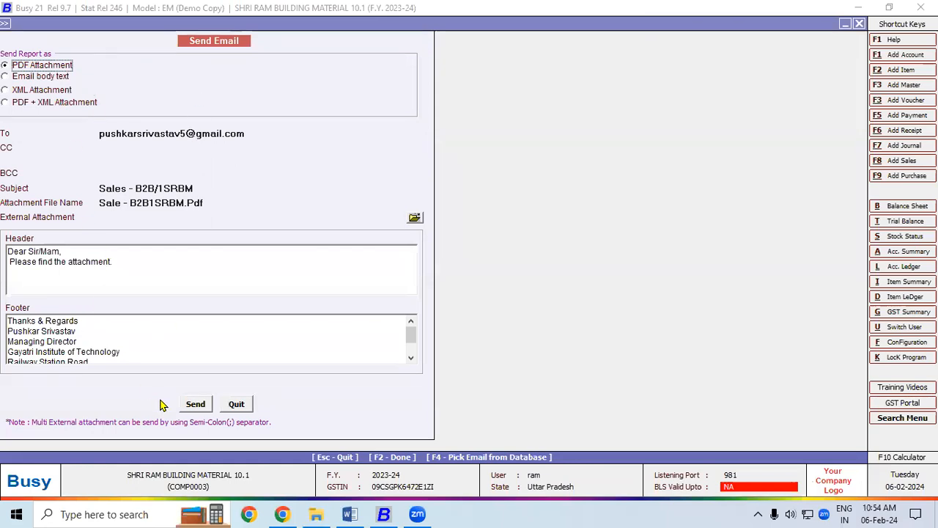
Send the B2B/1SRBM invoice e-mail to COMPUTER WORLD, then switch to the Word notes.
left_click(192, 404)
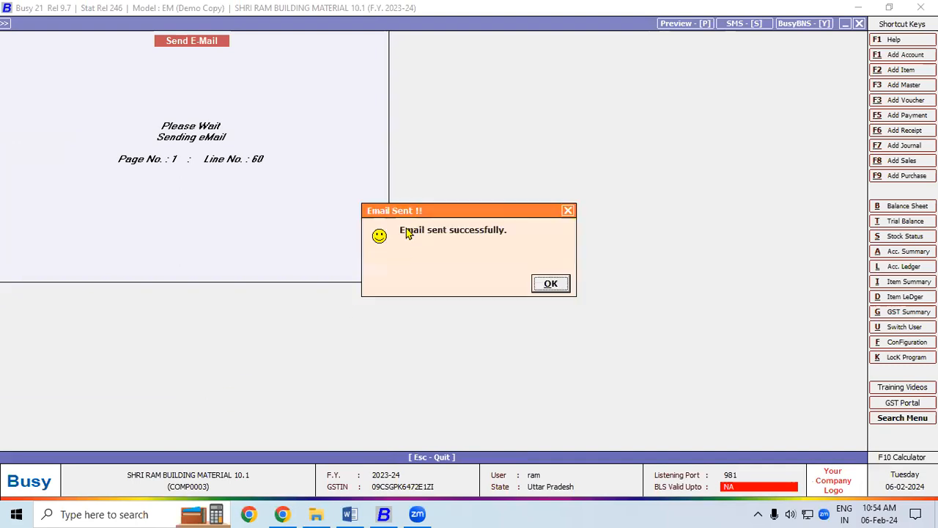
left_click_drag(409, 212, 420, 119)
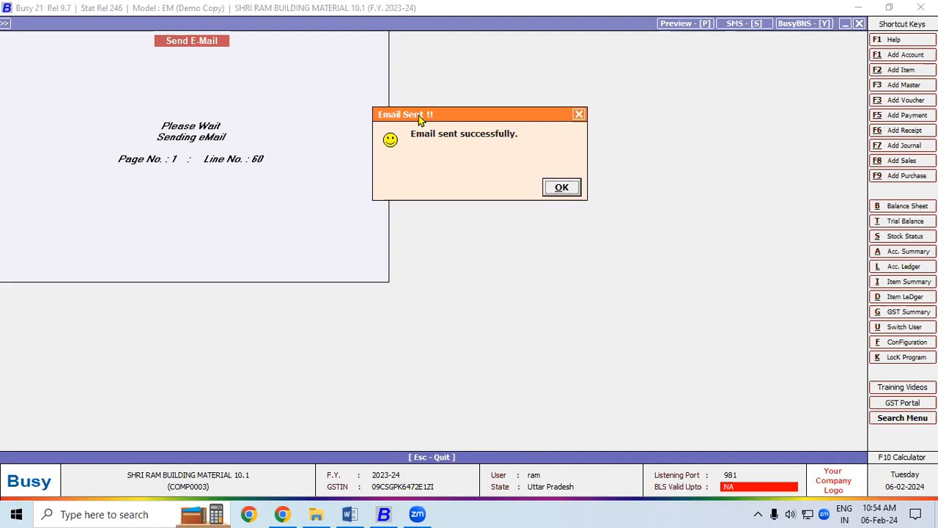
left_click(350, 514)
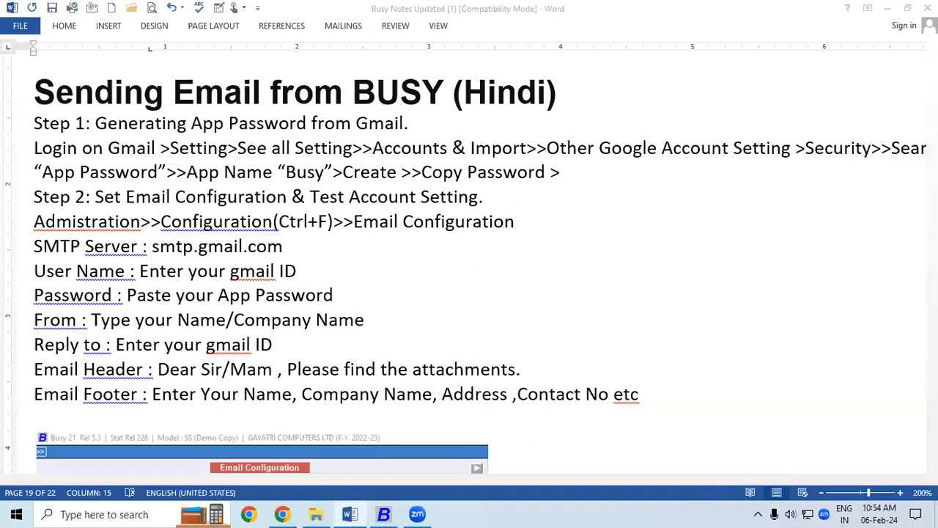
Scroll the Busy Notes down to the 'Sending Payment Reminders to Customers' and GST Payable sections.
left_click(932, 467)
scroll(480, 264, "down", 3)
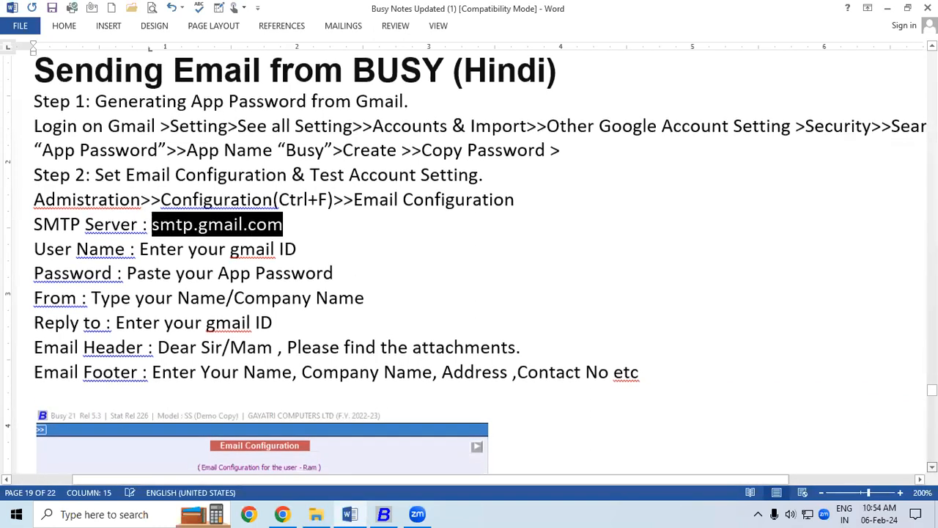
scroll(480, 264, "down", 5)
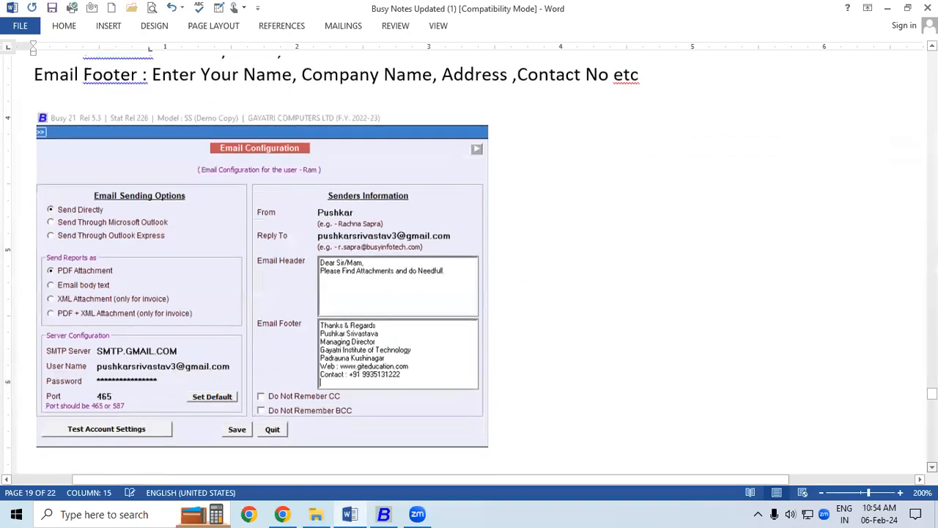
scroll(480, 264, "down", 5)
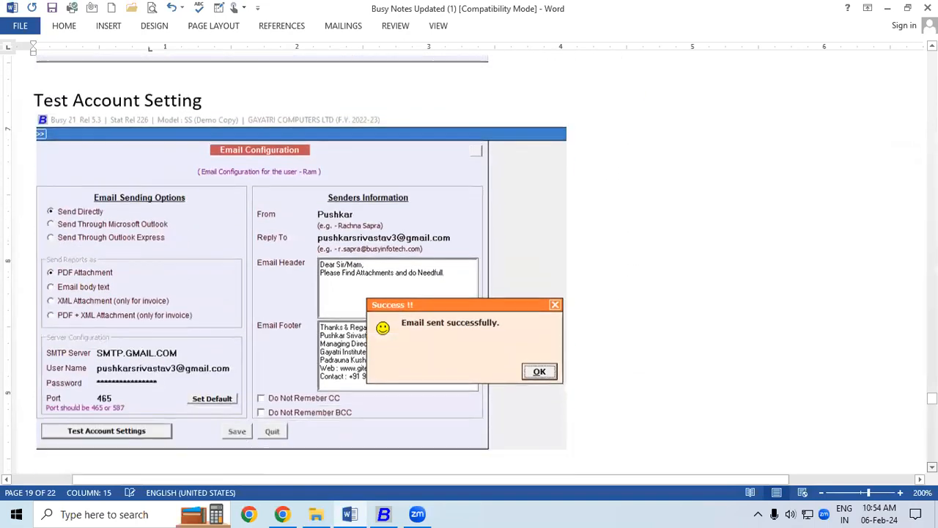
scroll(480, 264, "down", 5)
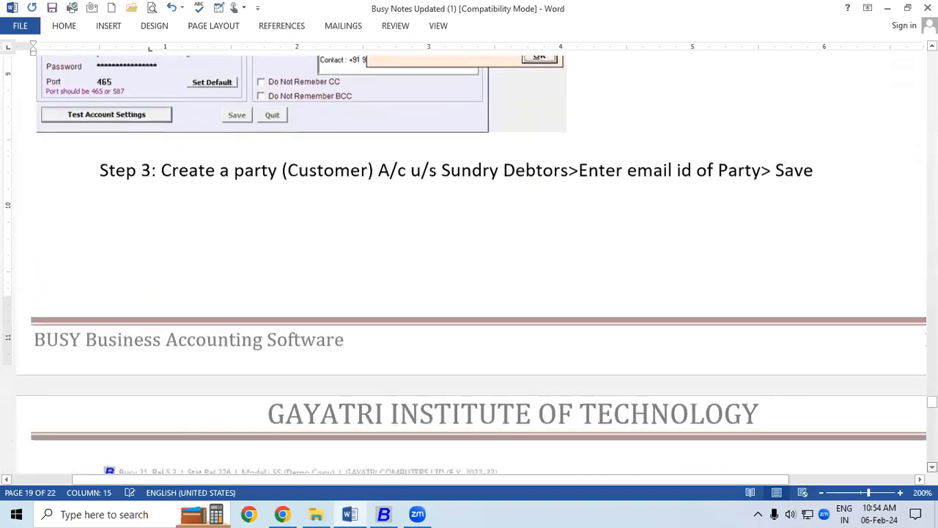
scroll(480, 264, "down", 5)
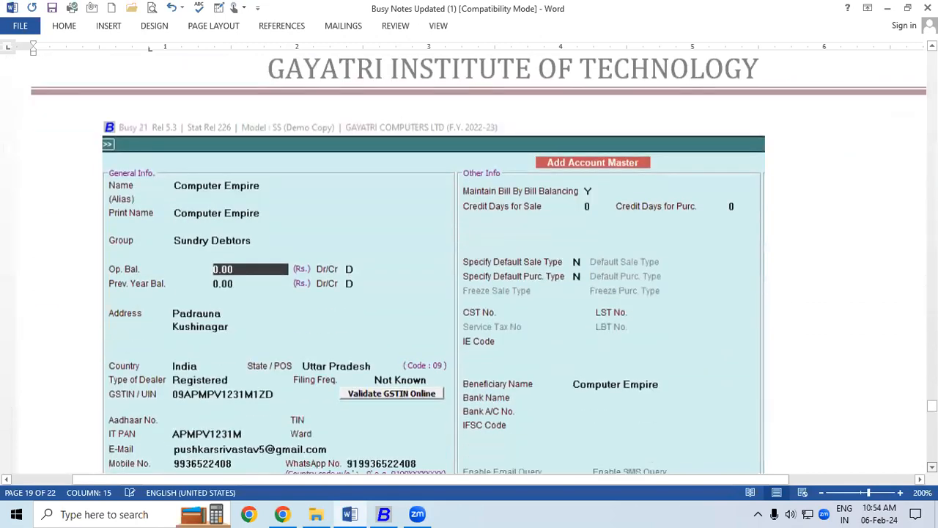
scroll(480, 263, "down", 5)
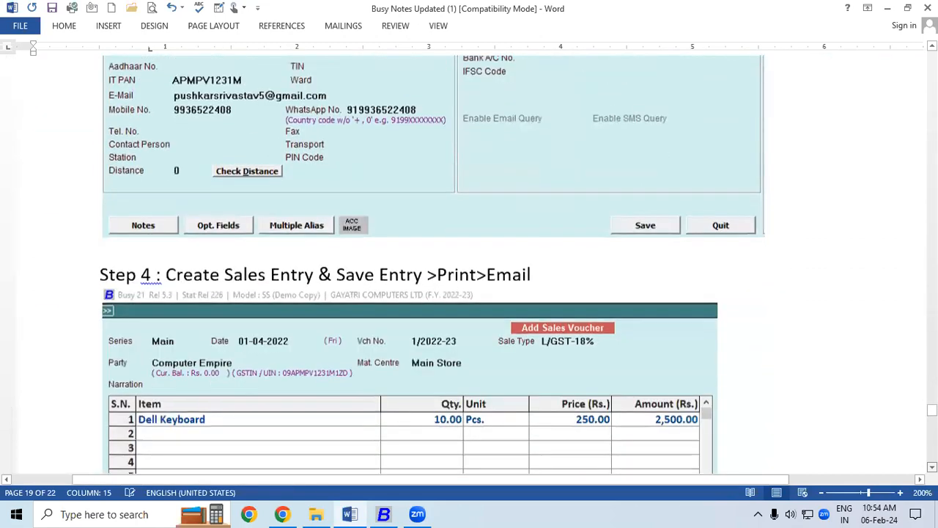
scroll(480, 264, "down", 5)
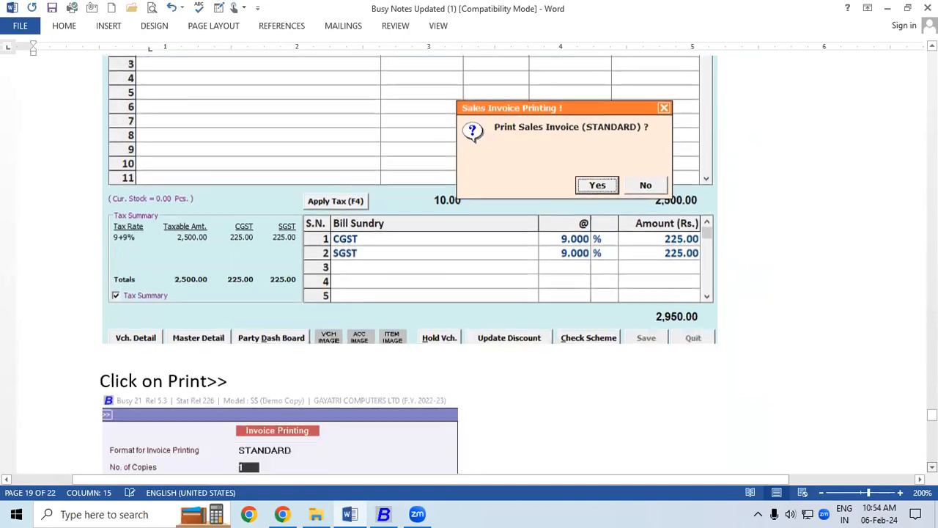
scroll(481, 263, "down", 4)
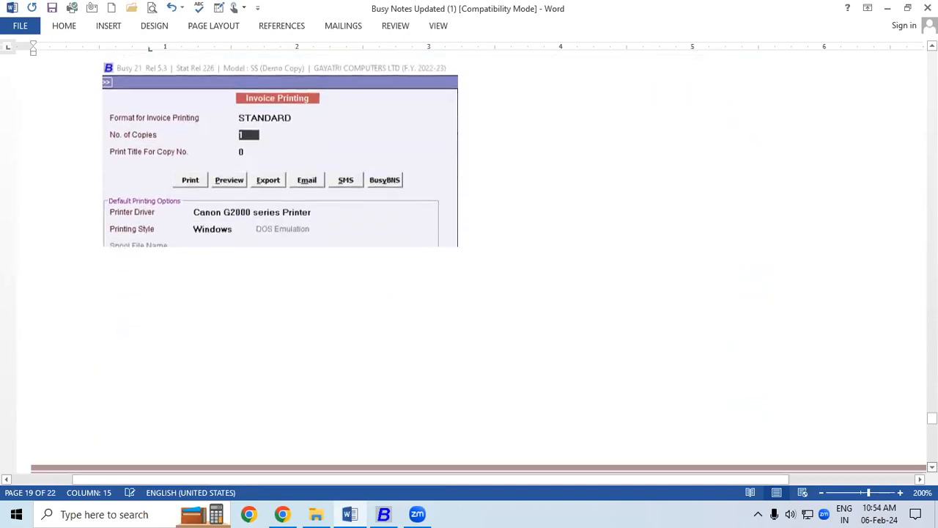
scroll(480, 264, "down", 5)
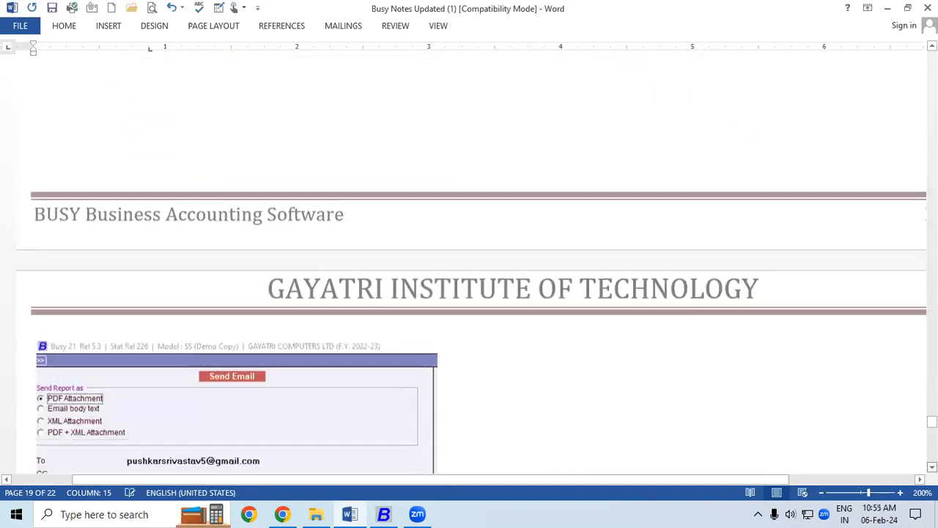
scroll(480, 263, "down", 5)
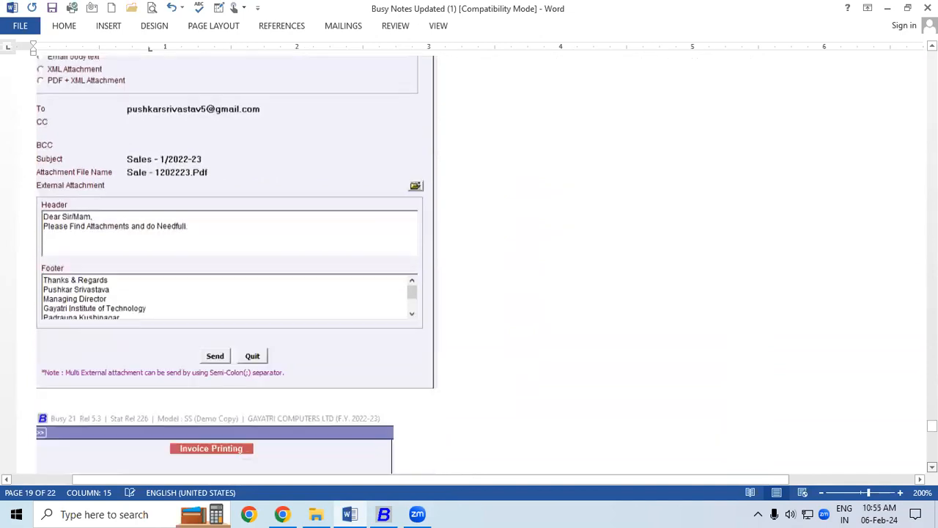
scroll(480, 264, "down", 3)
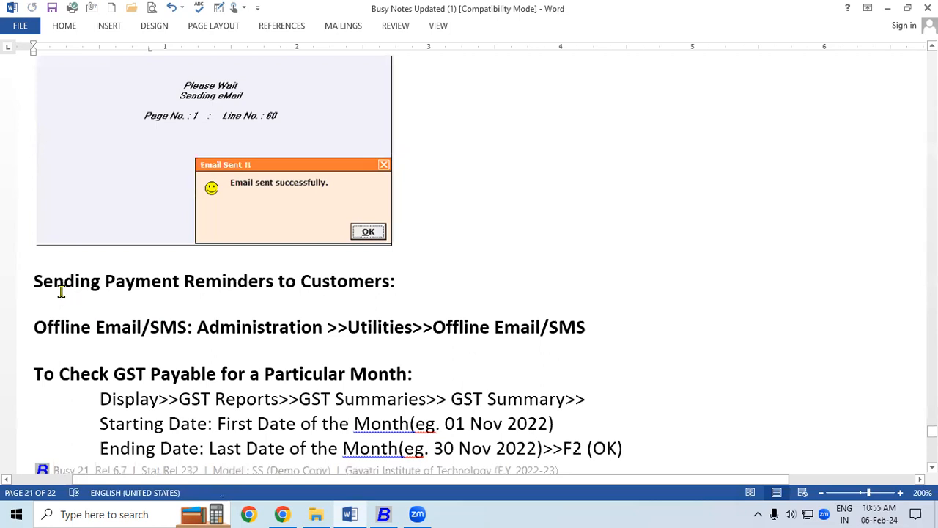
Highlight the reminders heading and the Administration > Offline Email/SMS path, then return to Busy.
left_click_drag(32, 282, 385, 286)
left_click(105, 333)
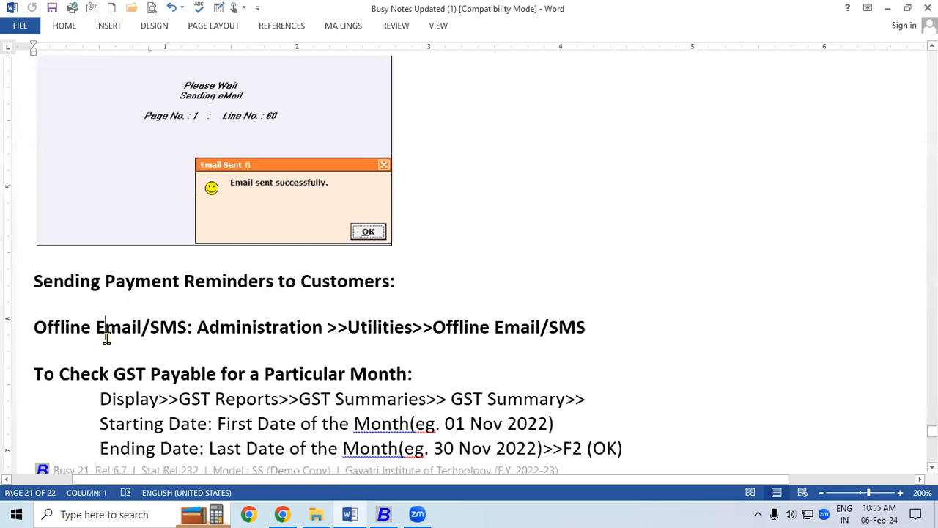
left_click_drag(197, 336, 394, 335)
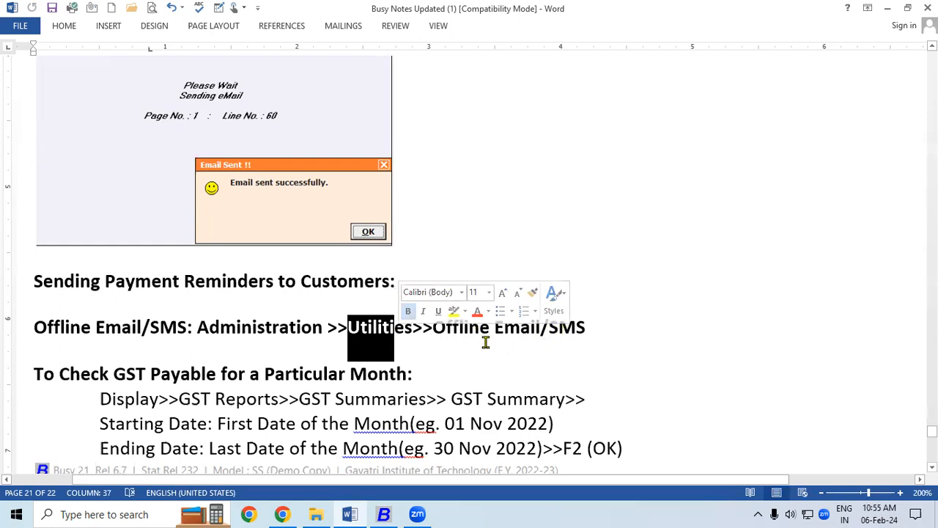
left_click(443, 333)
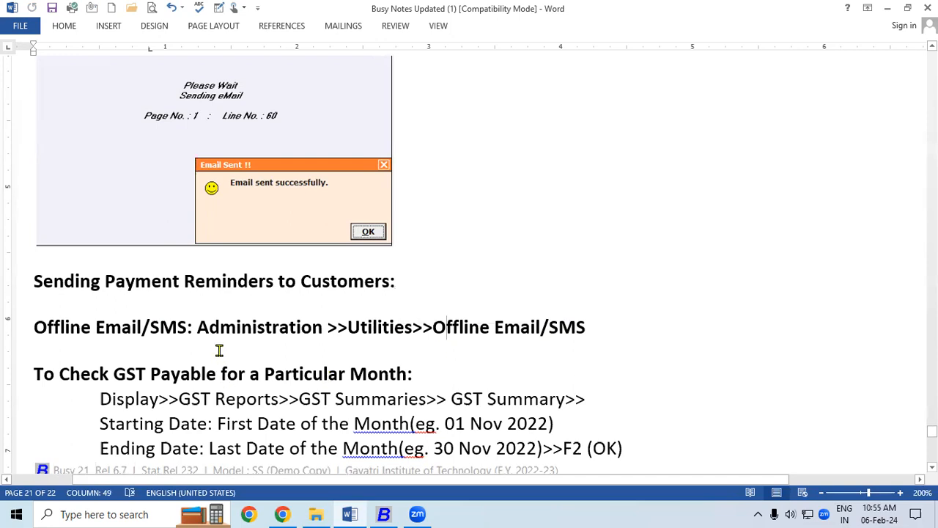
left_click_drag(197, 328, 281, 329)
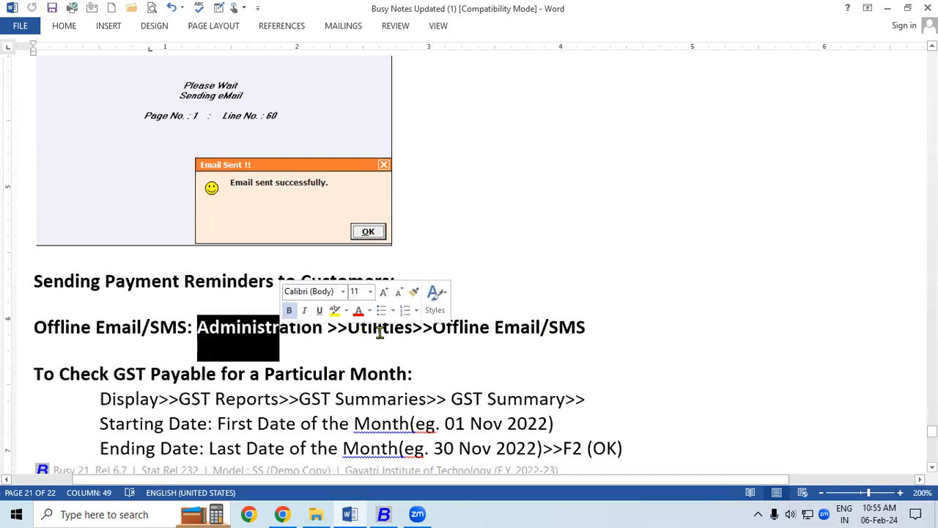
left_click(384, 514)
Dismiss the confirmation, check Administration > Utilities > Offline E-Mail/SMS (0 pending), and quit it.
left_click(560, 189)
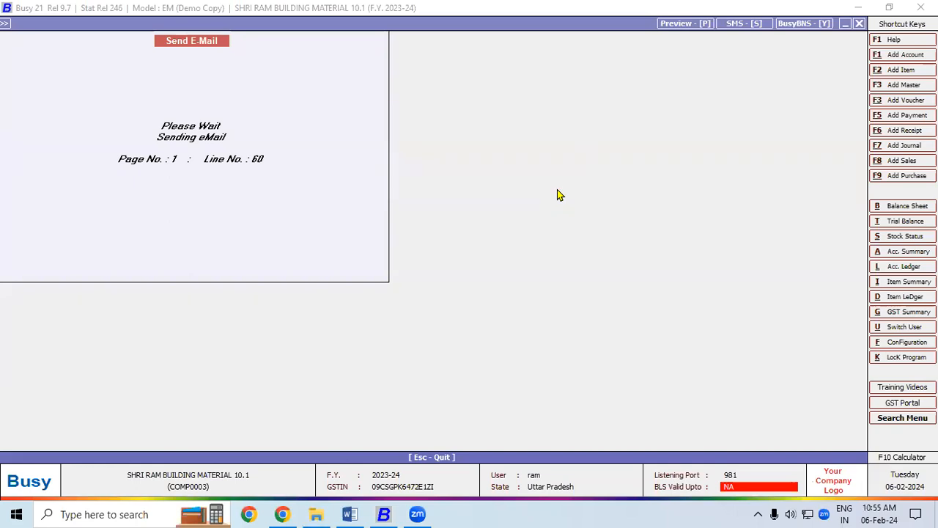
key("Escape")
key("Escape")
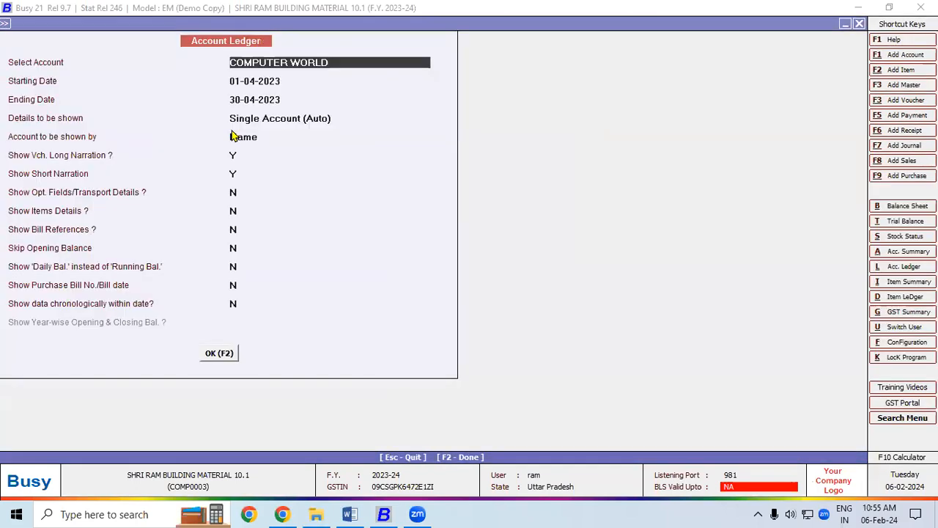
key("Escape")
left_click(98, 23)
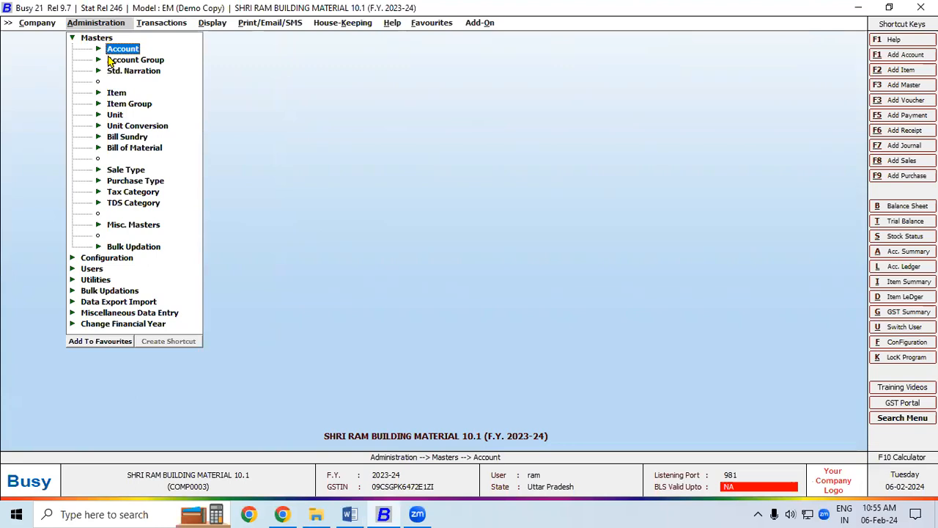
left_click(94, 279)
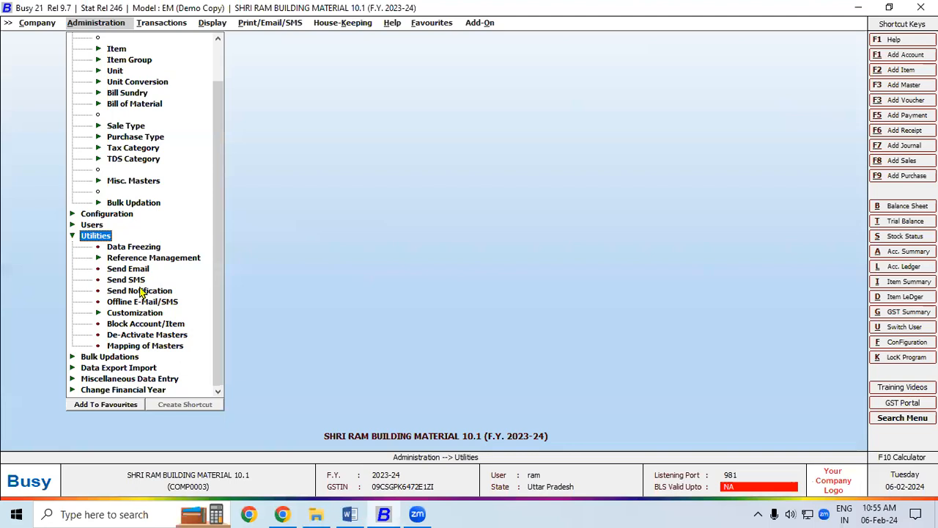
left_click(133, 303)
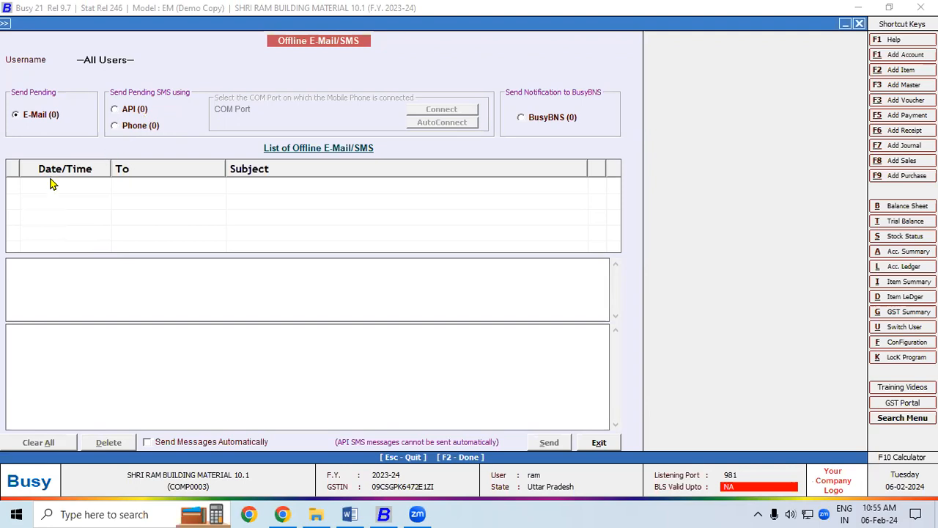
key("Escape")
key("Return")
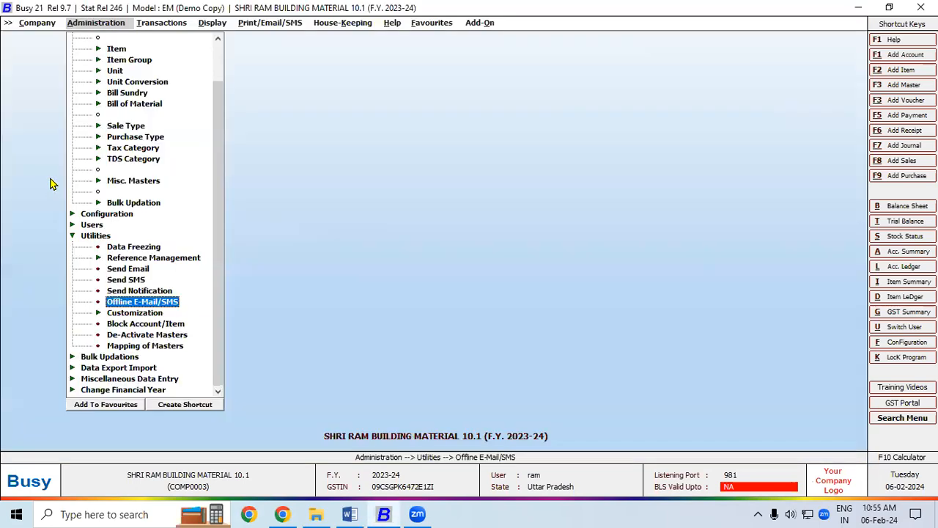
left_click(134, 272)
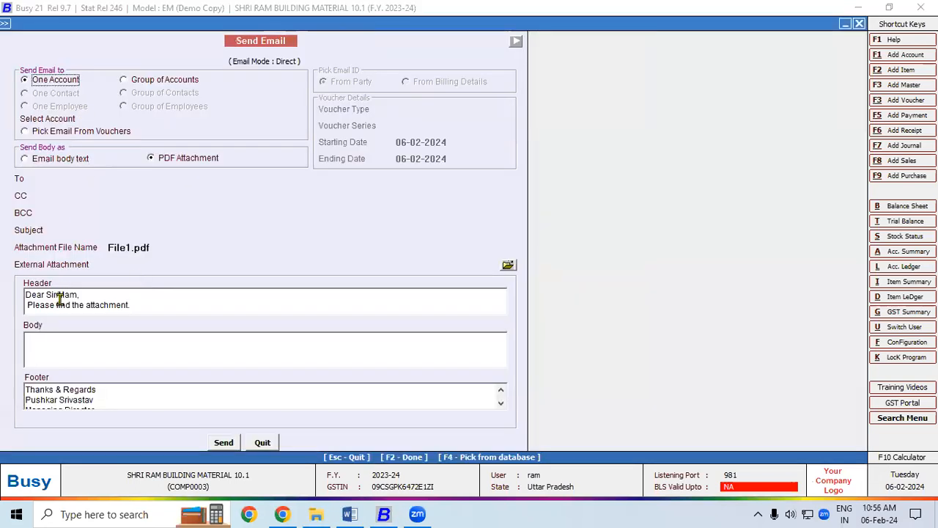
left_click(60, 182)
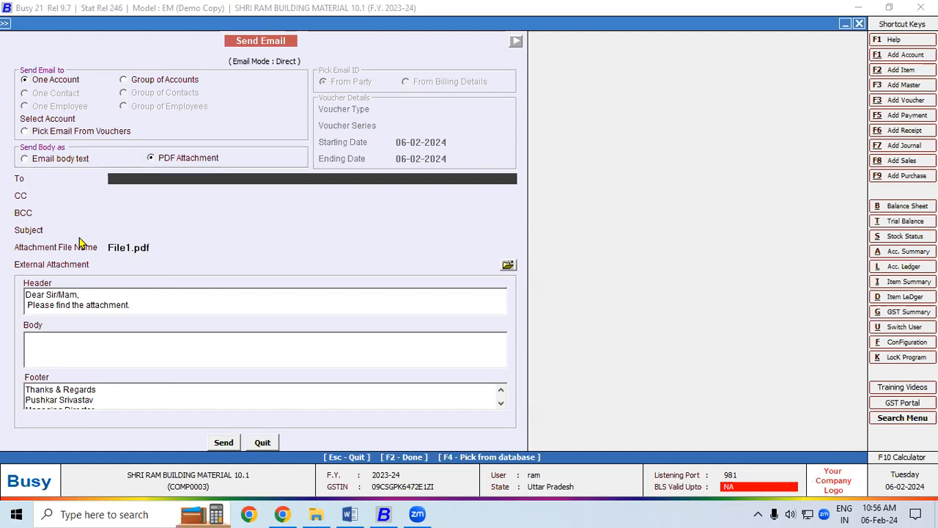
key("Return")
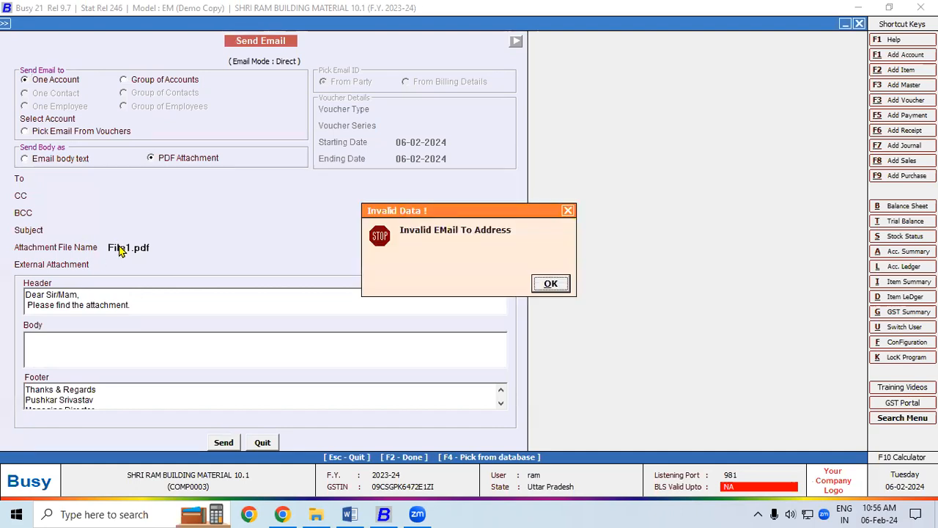
left_click(550, 284)
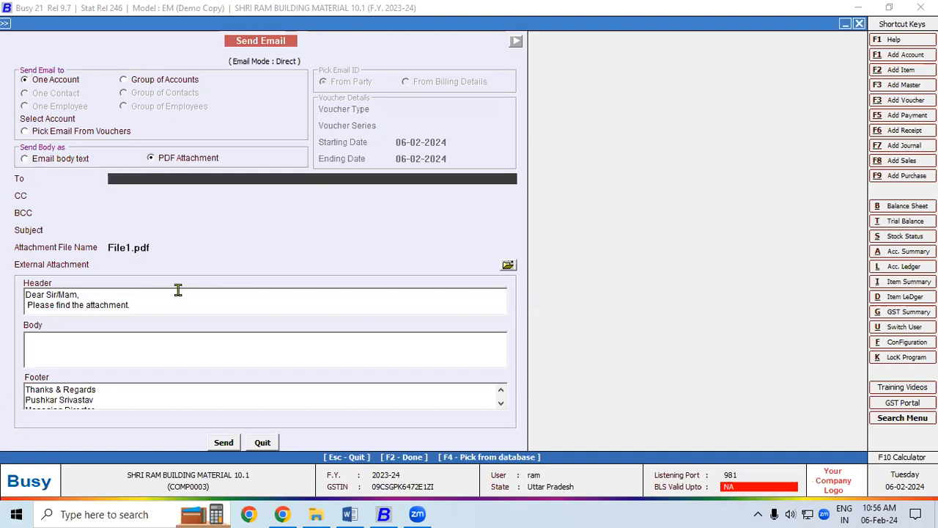
key("Escape")
key("Escape")
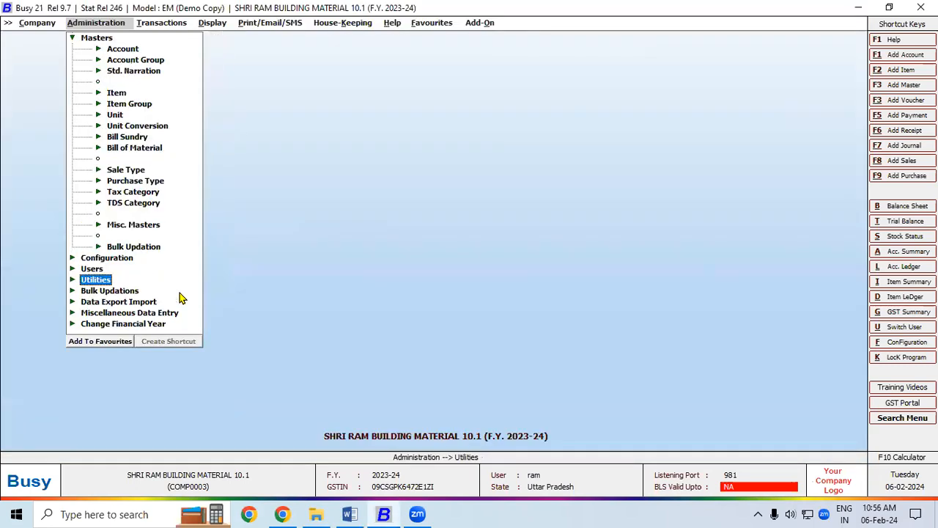
key("Escape")
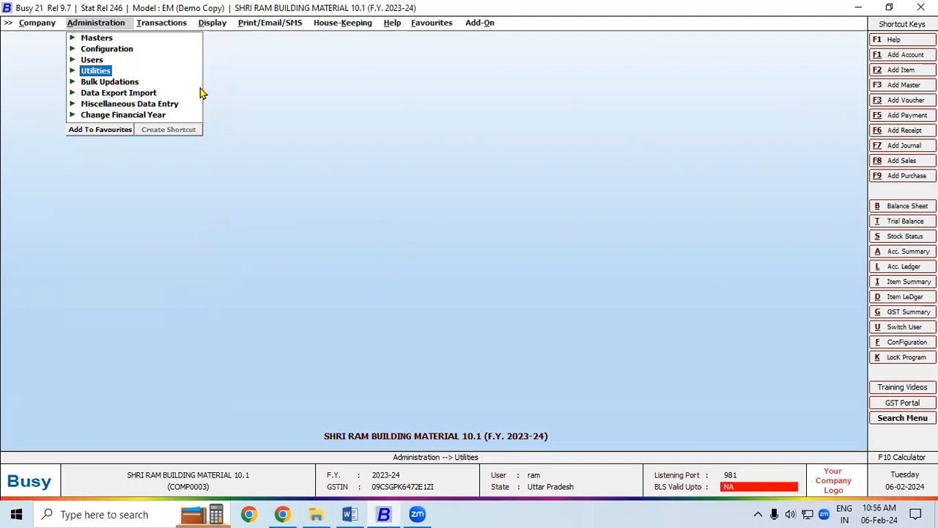
Show the COMPUTER WORLD account ledger for 01-04-2023 to 30-04-2023.
left_click(174, 26)
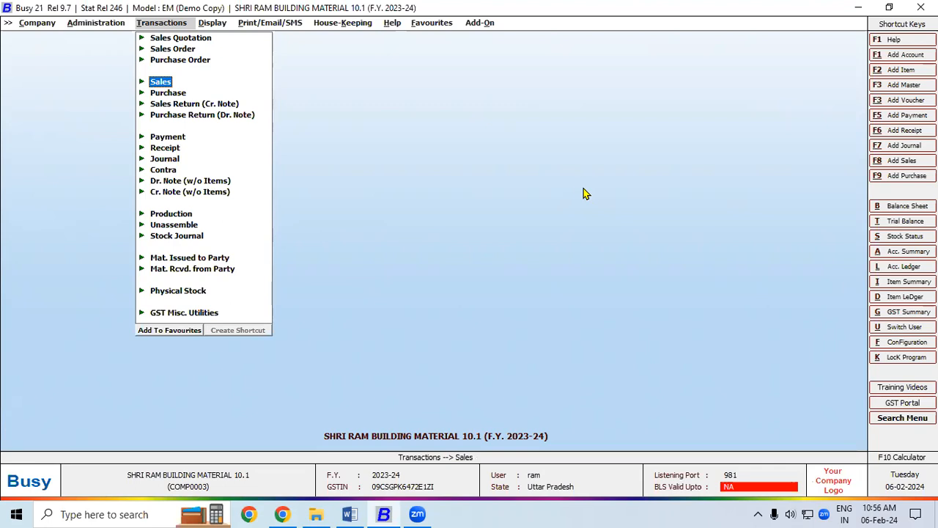
key("alt+l")
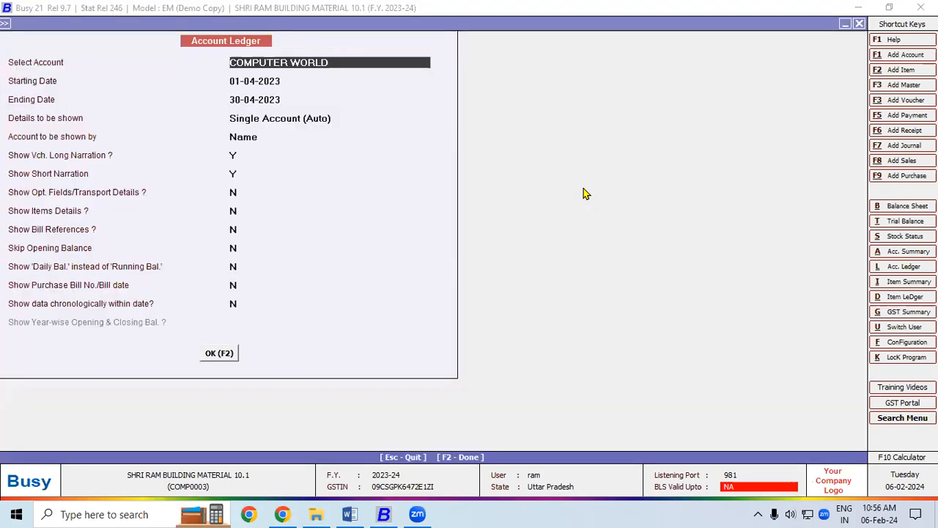
key("Return")
key("Return")
key("Return")
key("Return")
key("Return")
key("Return")
key("Return")
key("Return")
key("Return")
key("Return")
key("Return")
key("Return")
key("Return")
key("Return")
key("Return")
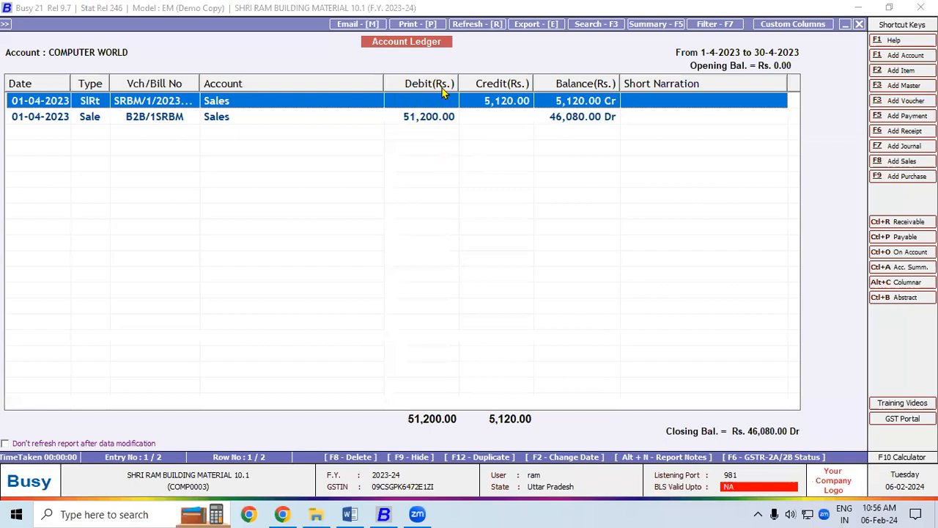
Email the COMPUTER WORLD ledger as a PDF attachment, confirm it was sent, then bring up Word.
left_click(354, 25)
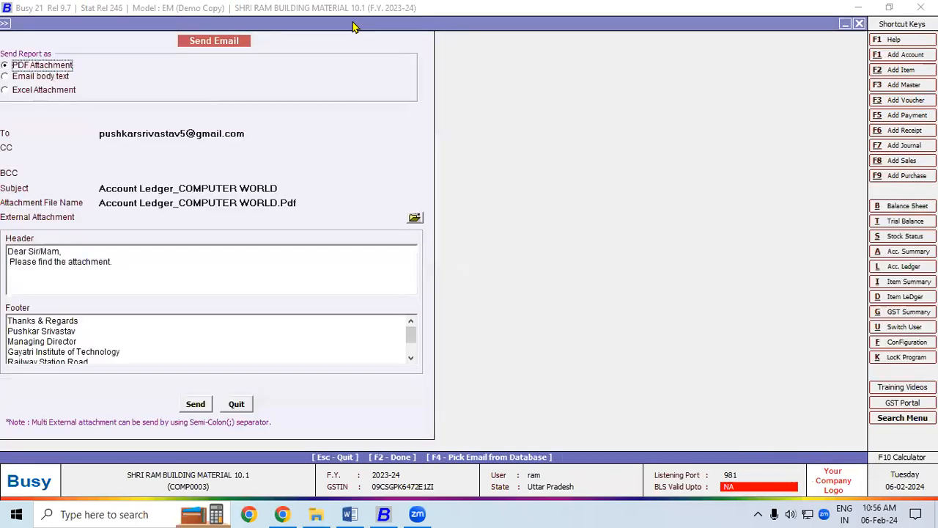
left_click(196, 404)
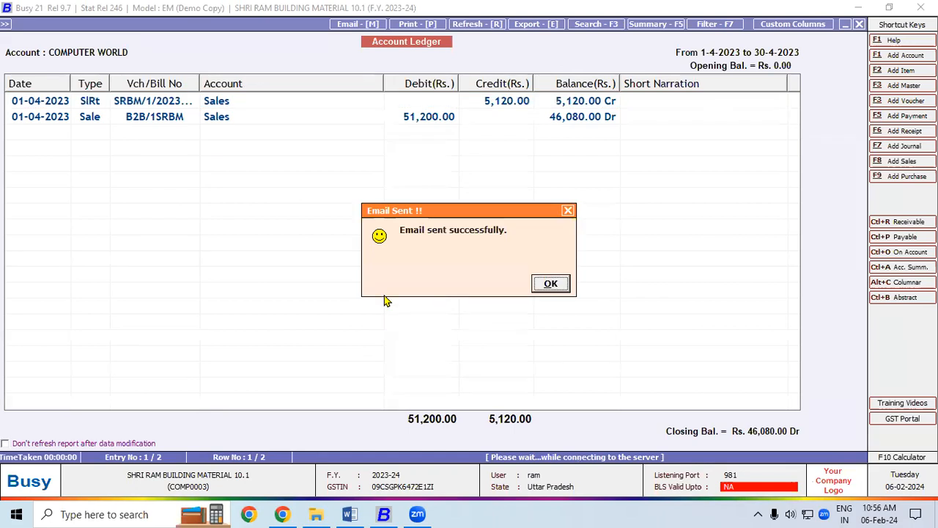
left_click(553, 283)
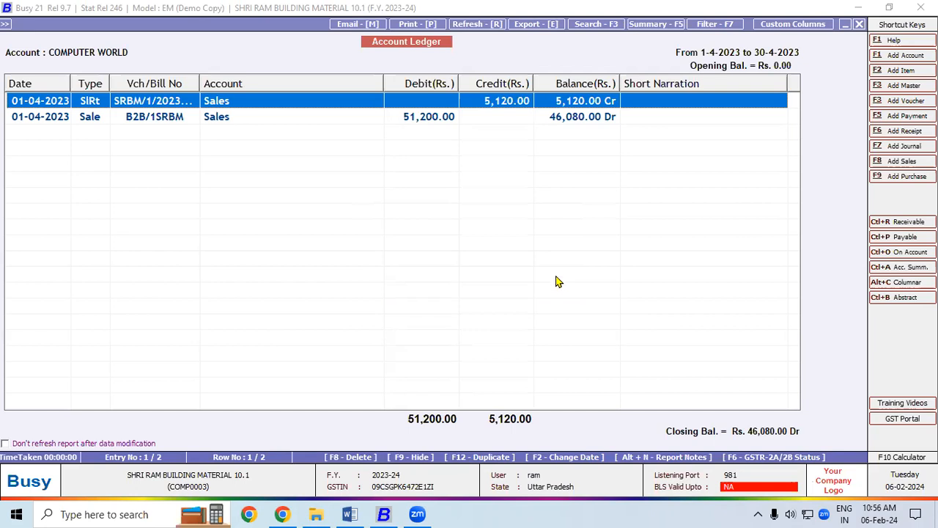
left_click(351, 513)
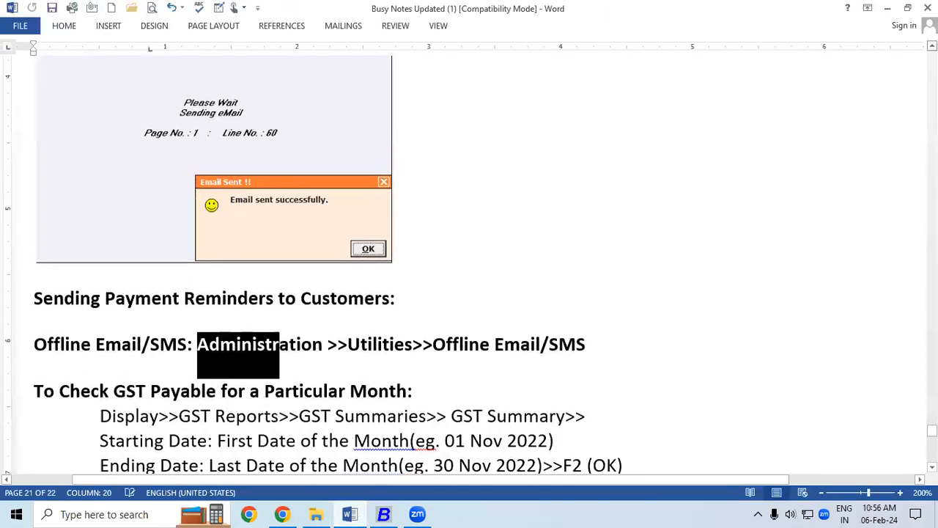
Scroll back to the Send Email screenshot in the notes, then minimize Word to show the ledger.
scroll(469, 257, "up", 5)
scroll(469, 257, "up", 6)
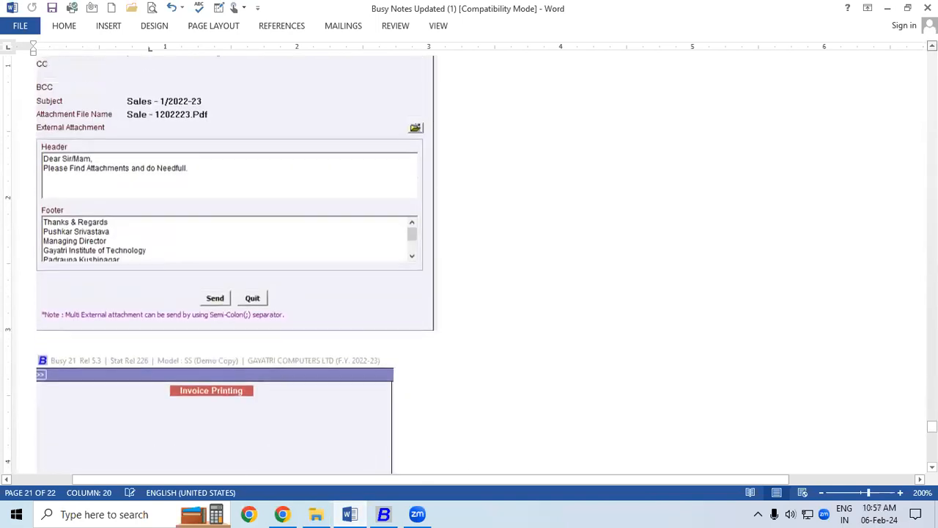
scroll(469, 256, "up", 4)
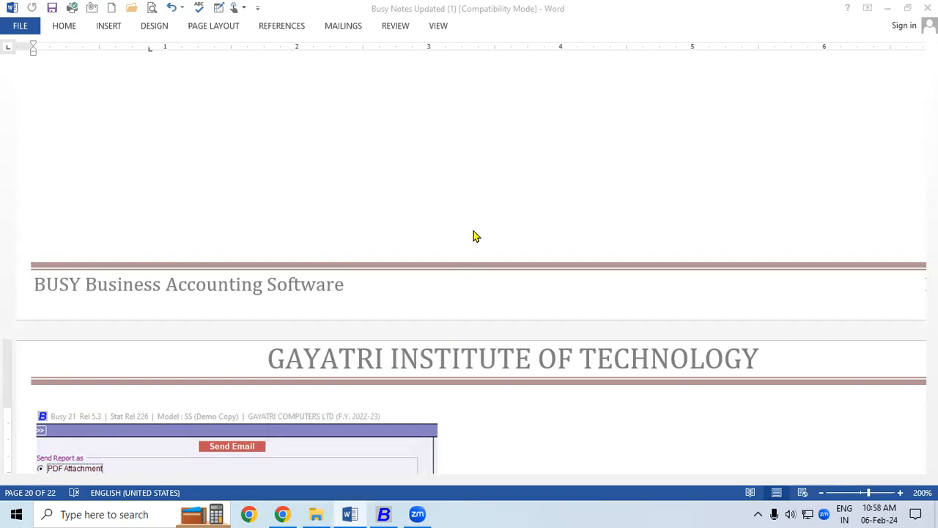
left_click(349, 513)
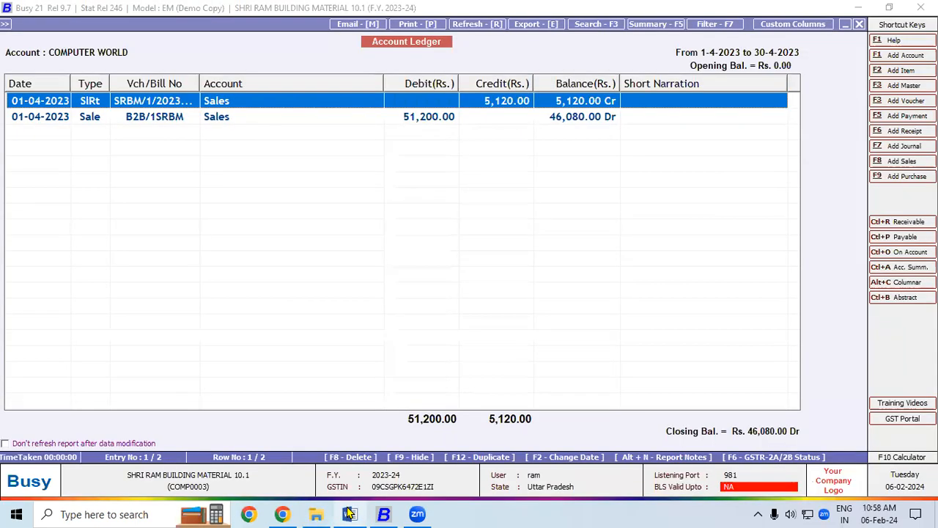